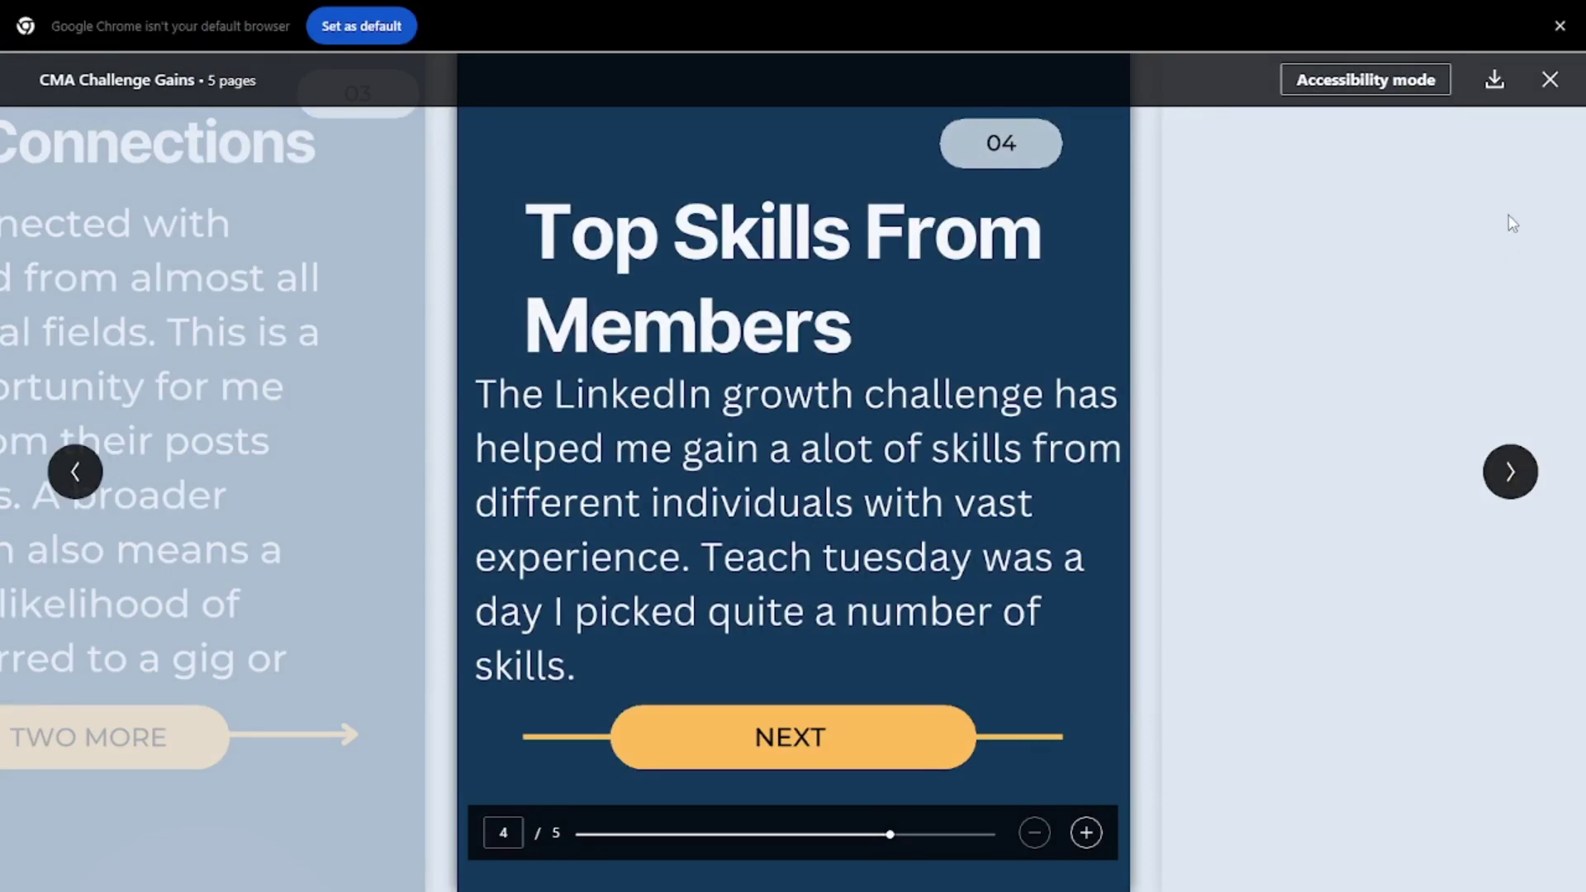
# - Leave full-screen view and open the Canva home page at canva.com in a new browser tab
pyautogui.press('F11')
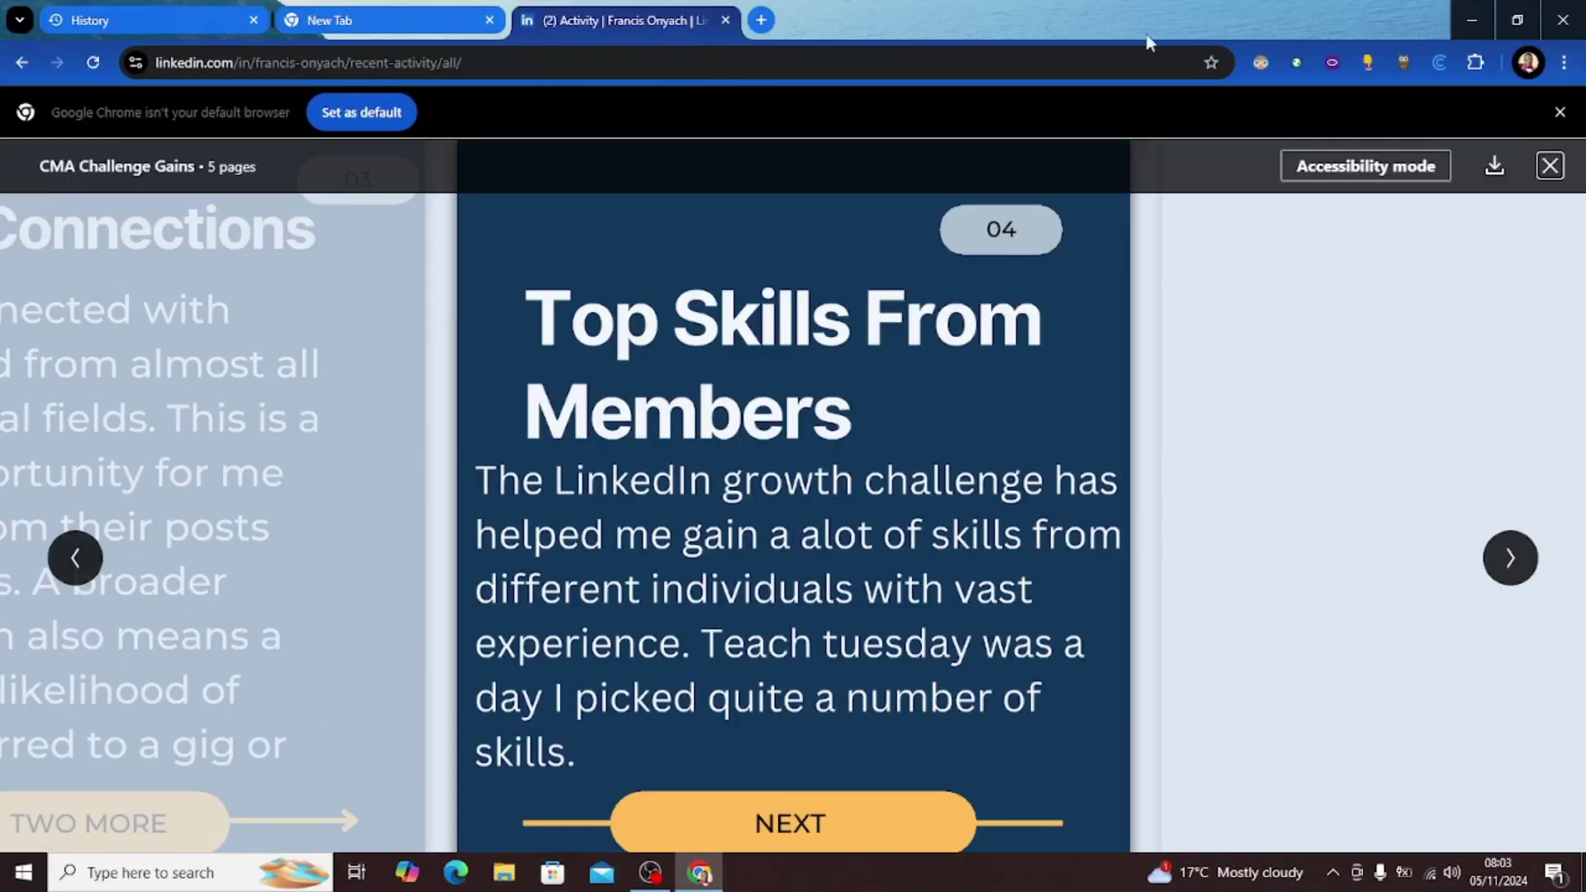
pyautogui.click(762, 21)
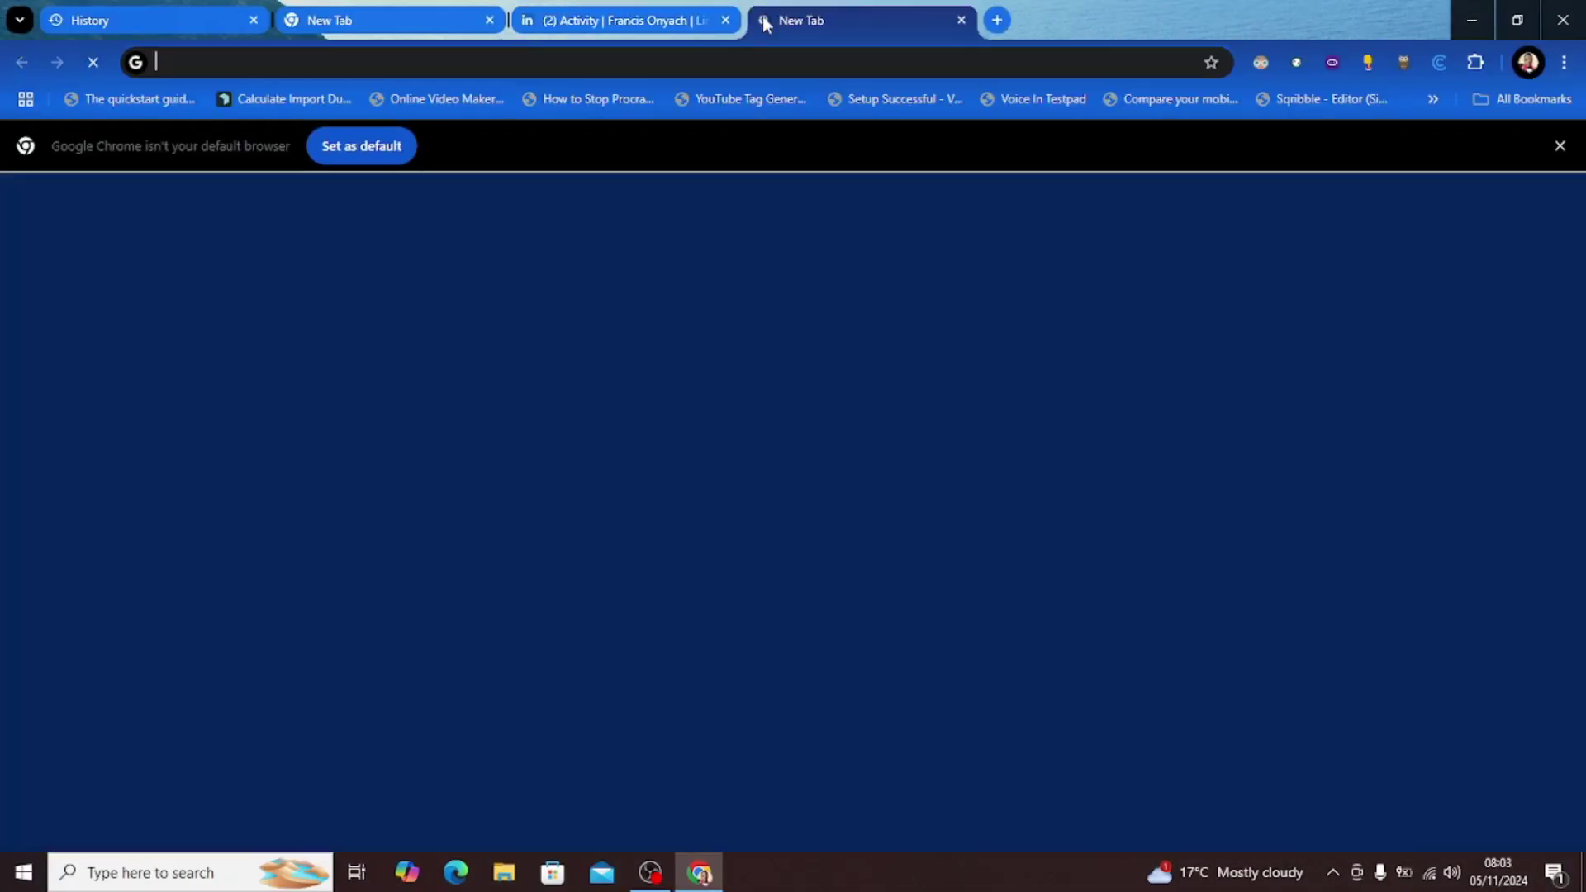
pyautogui.write('c')
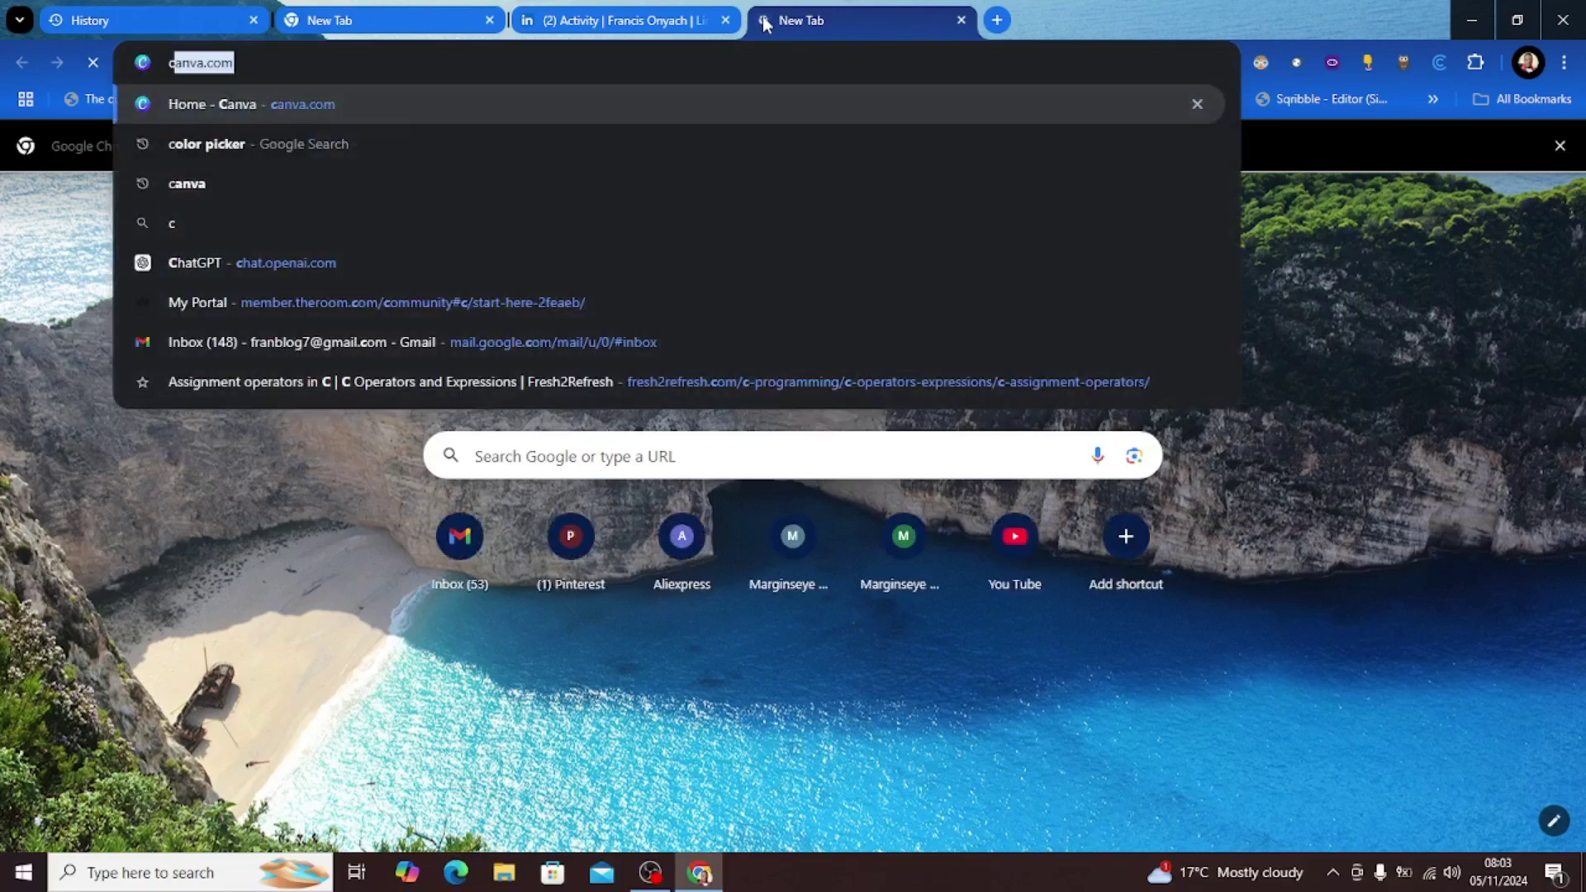
pyautogui.write('anva')
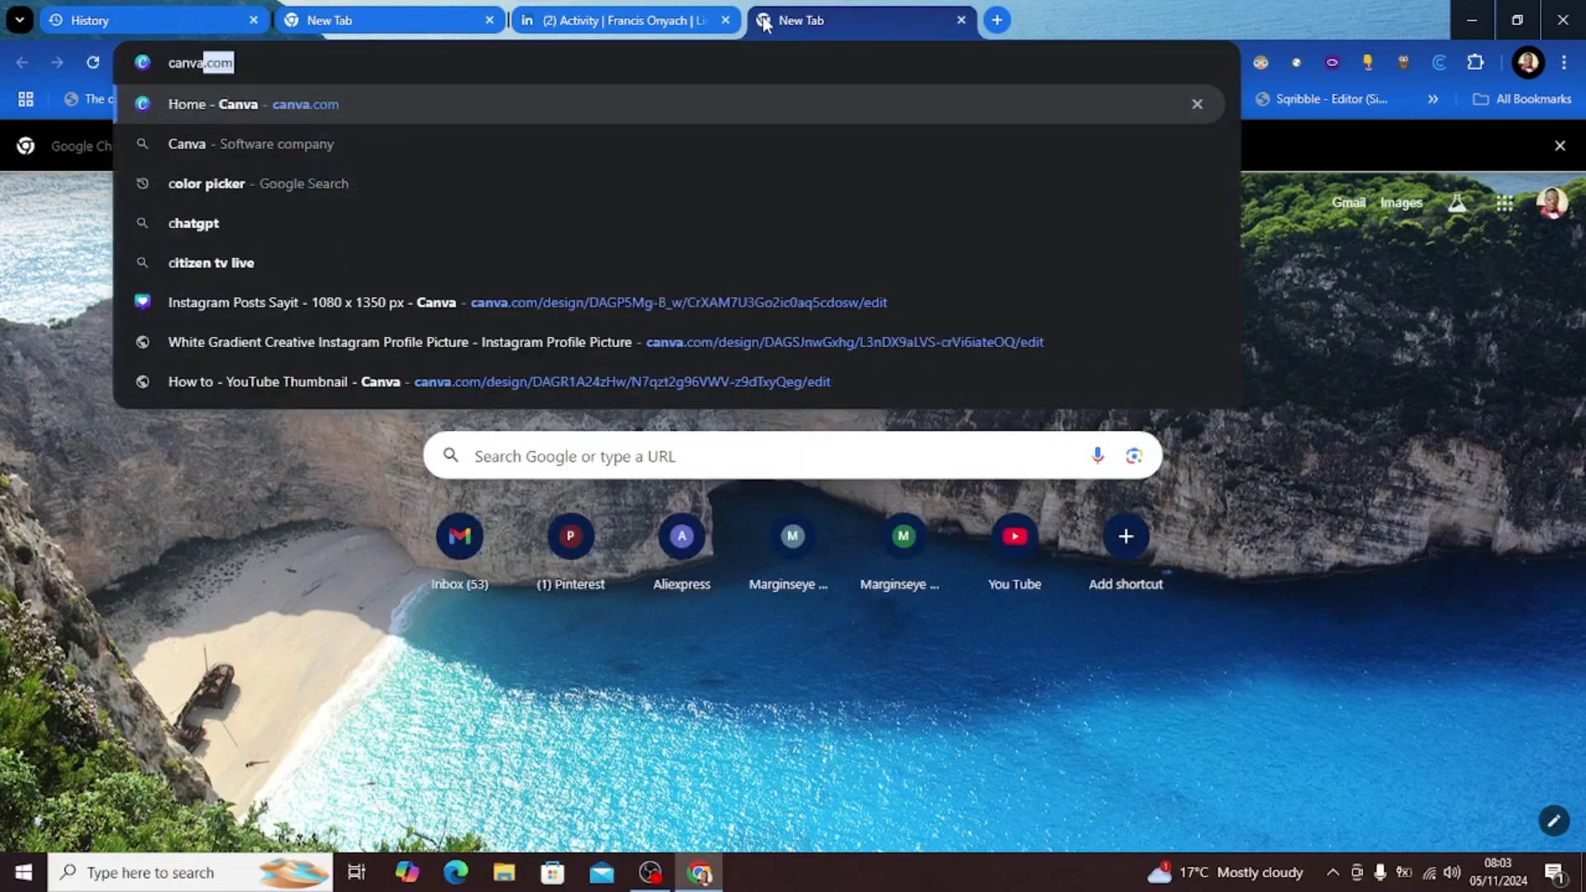
pyautogui.press('Return')
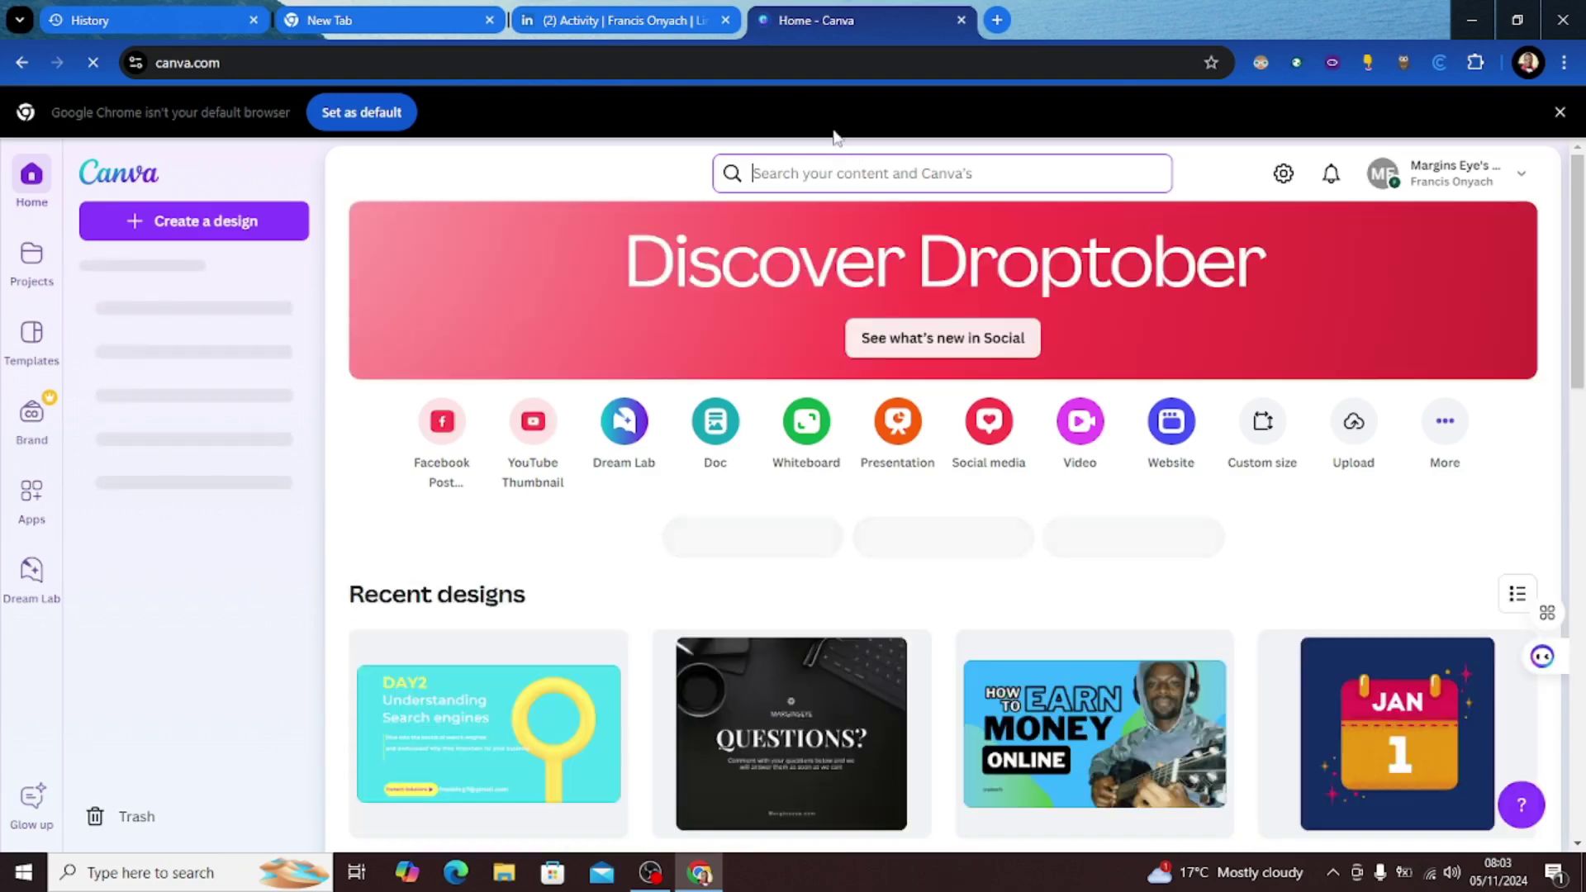
pyautogui.click(798, 171)
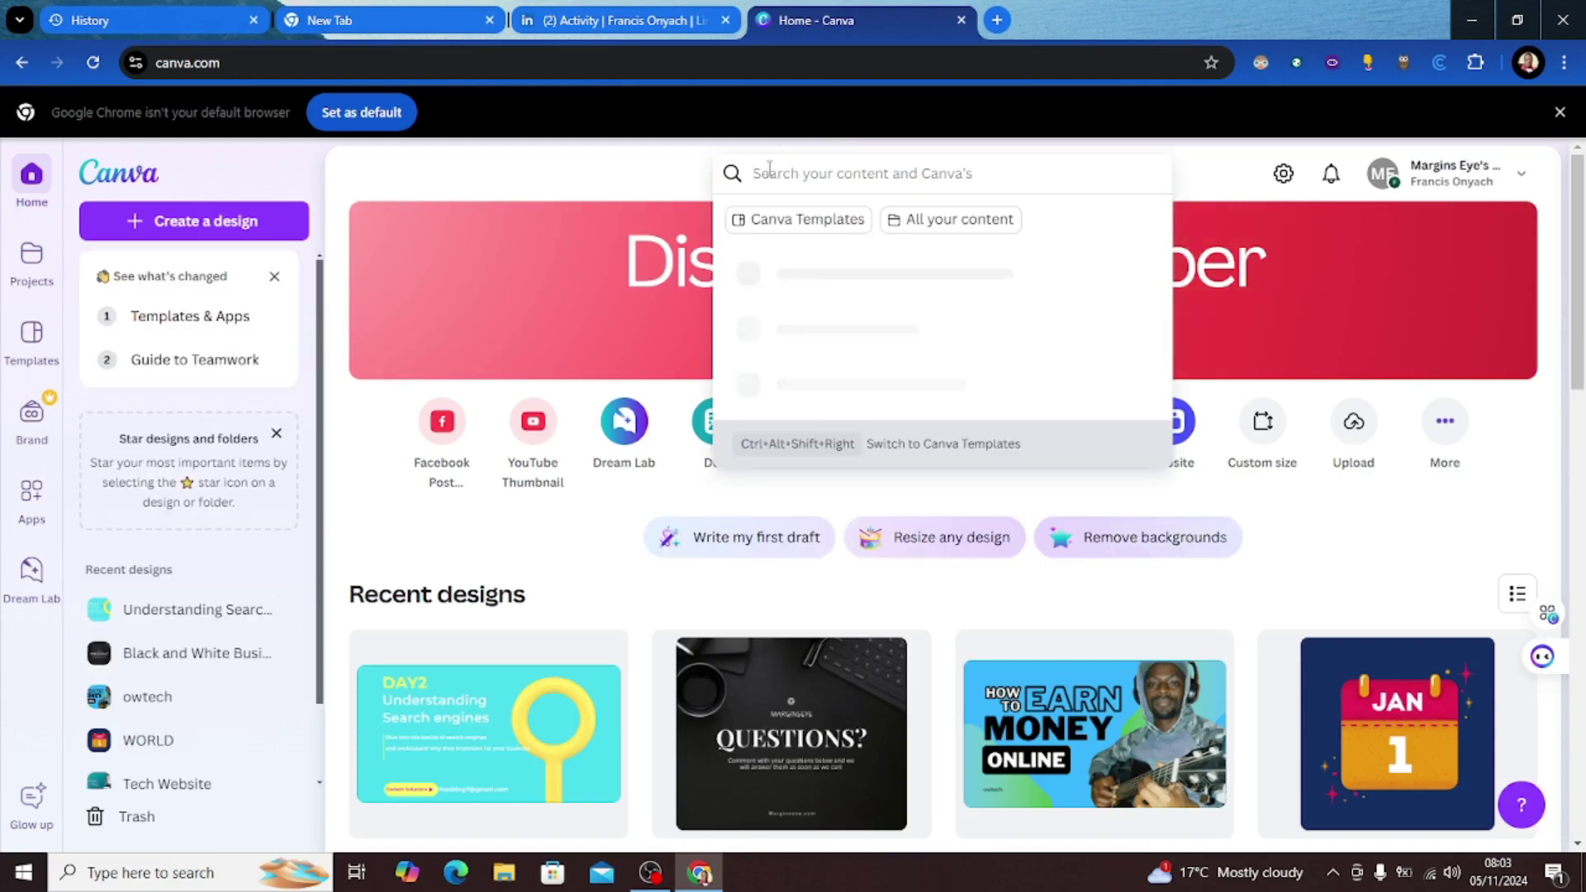
pyautogui.click(381, 548)
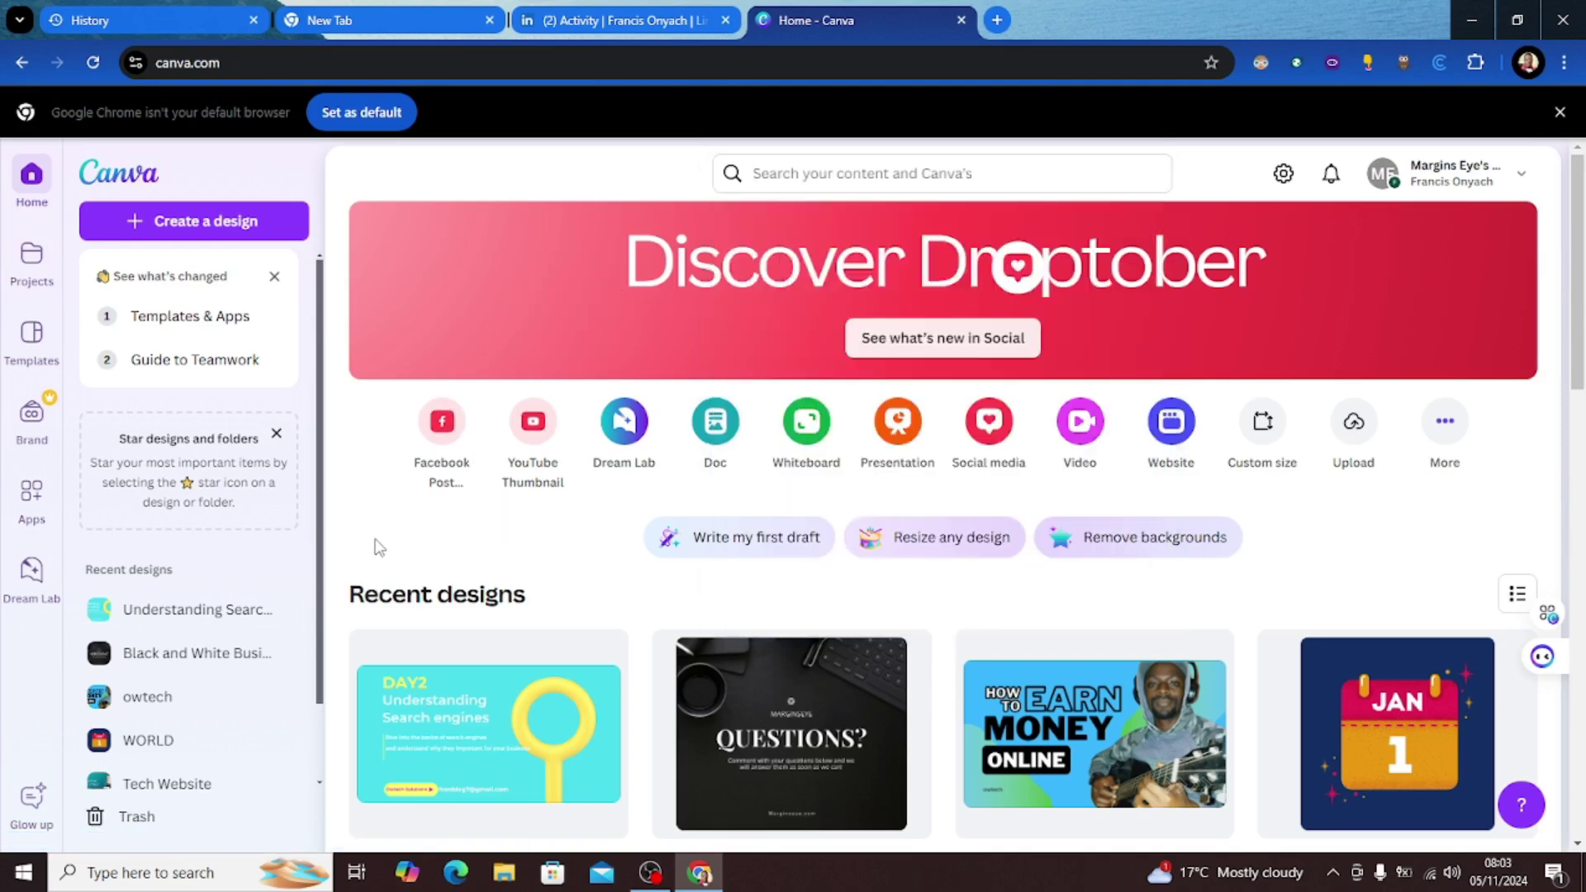
# - Create a new blank Presentation design
pyautogui.click(893, 440)
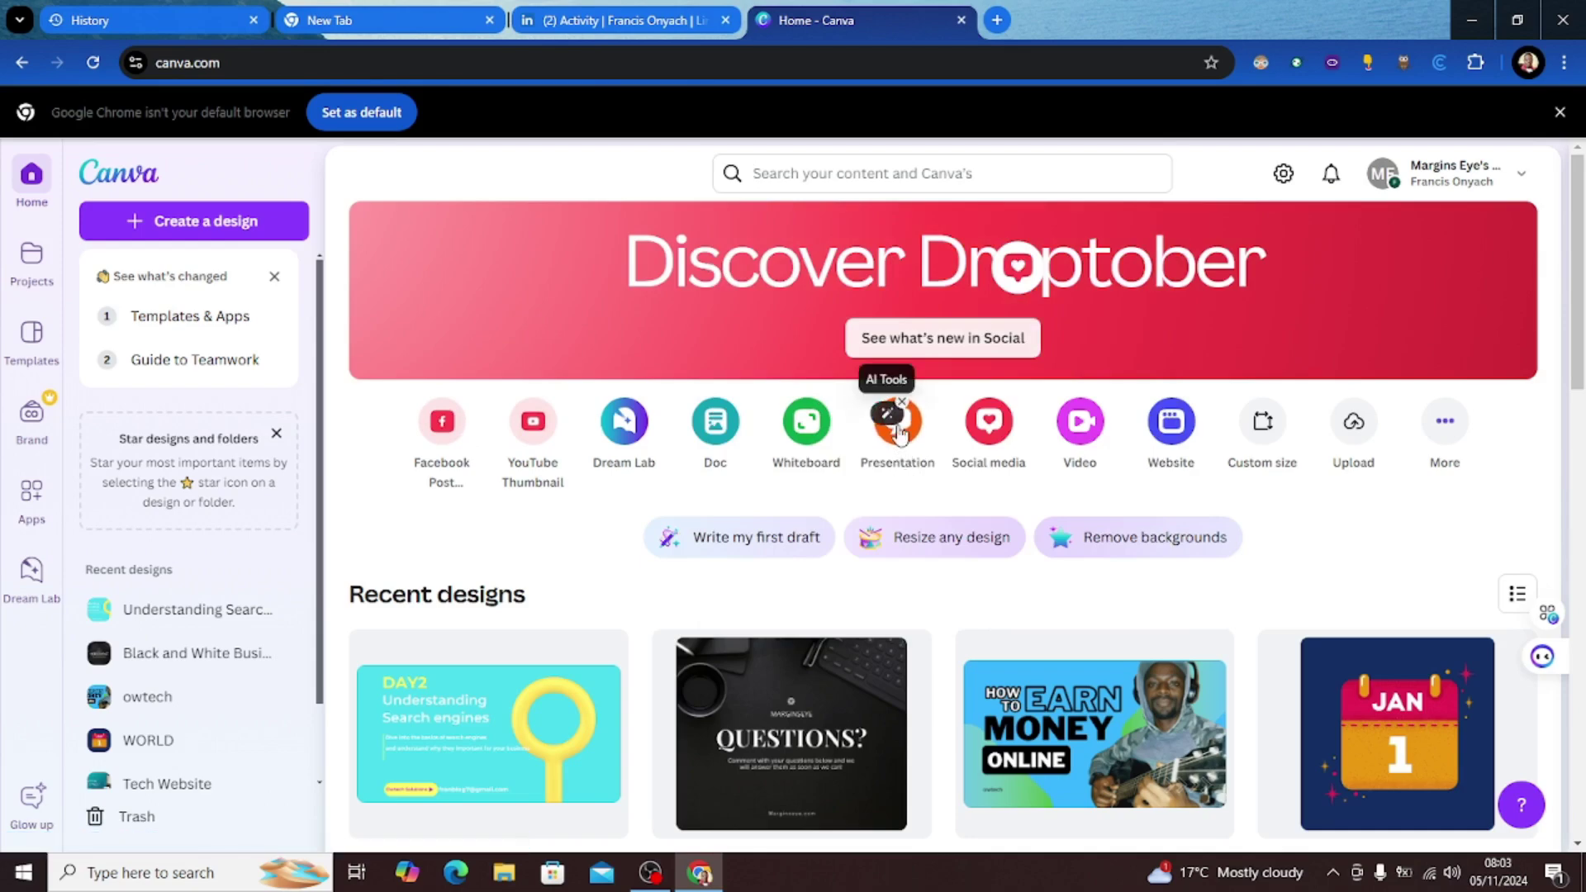
pyautogui.click(899, 426)
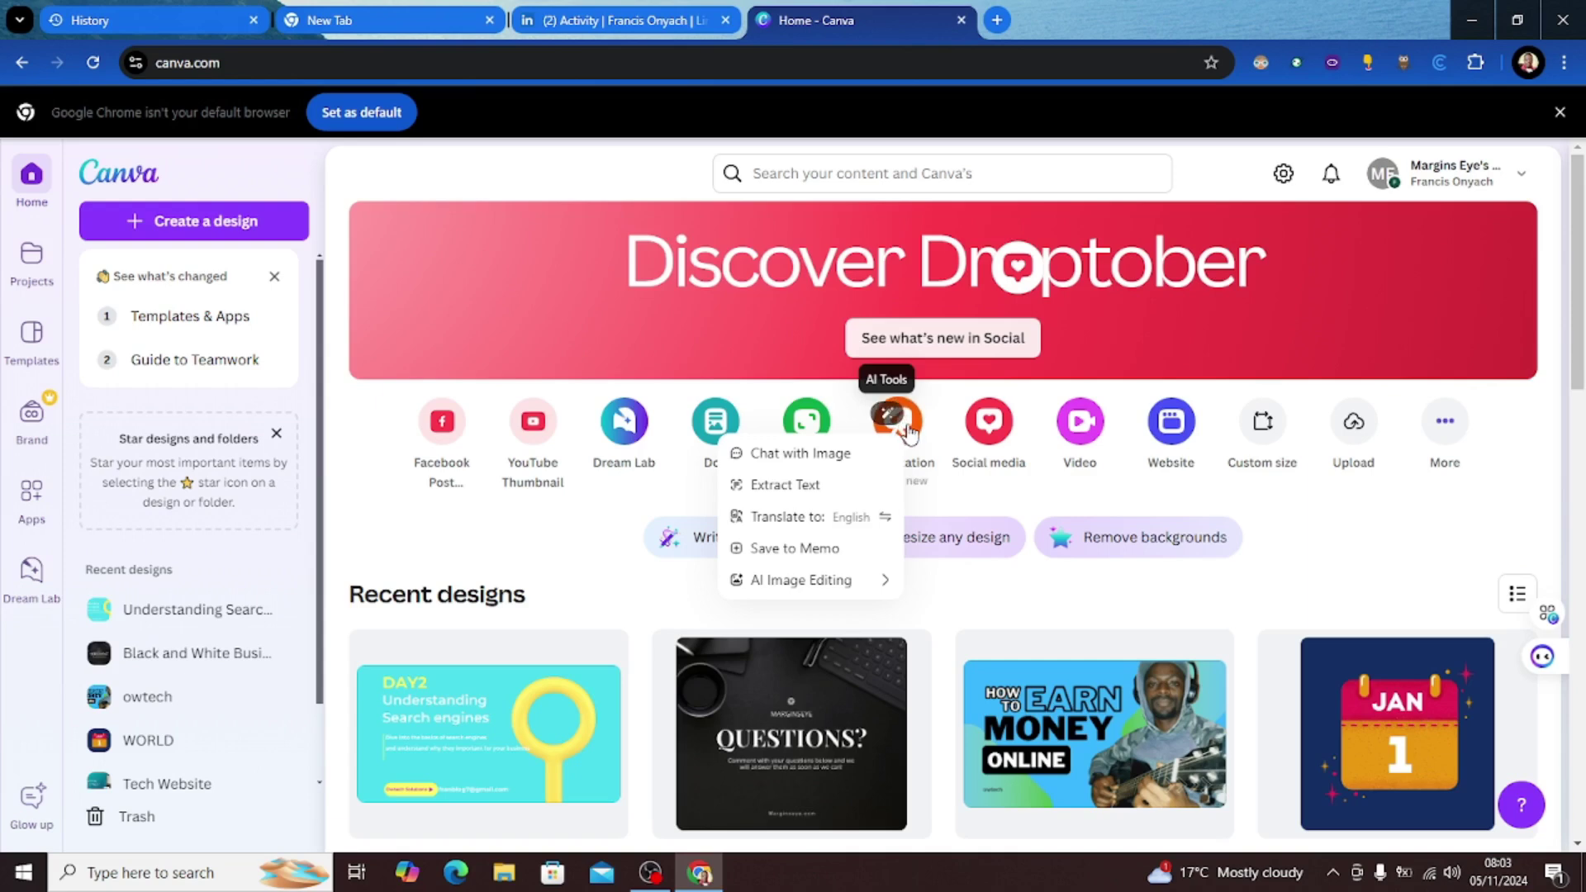
pyautogui.click(905, 432)
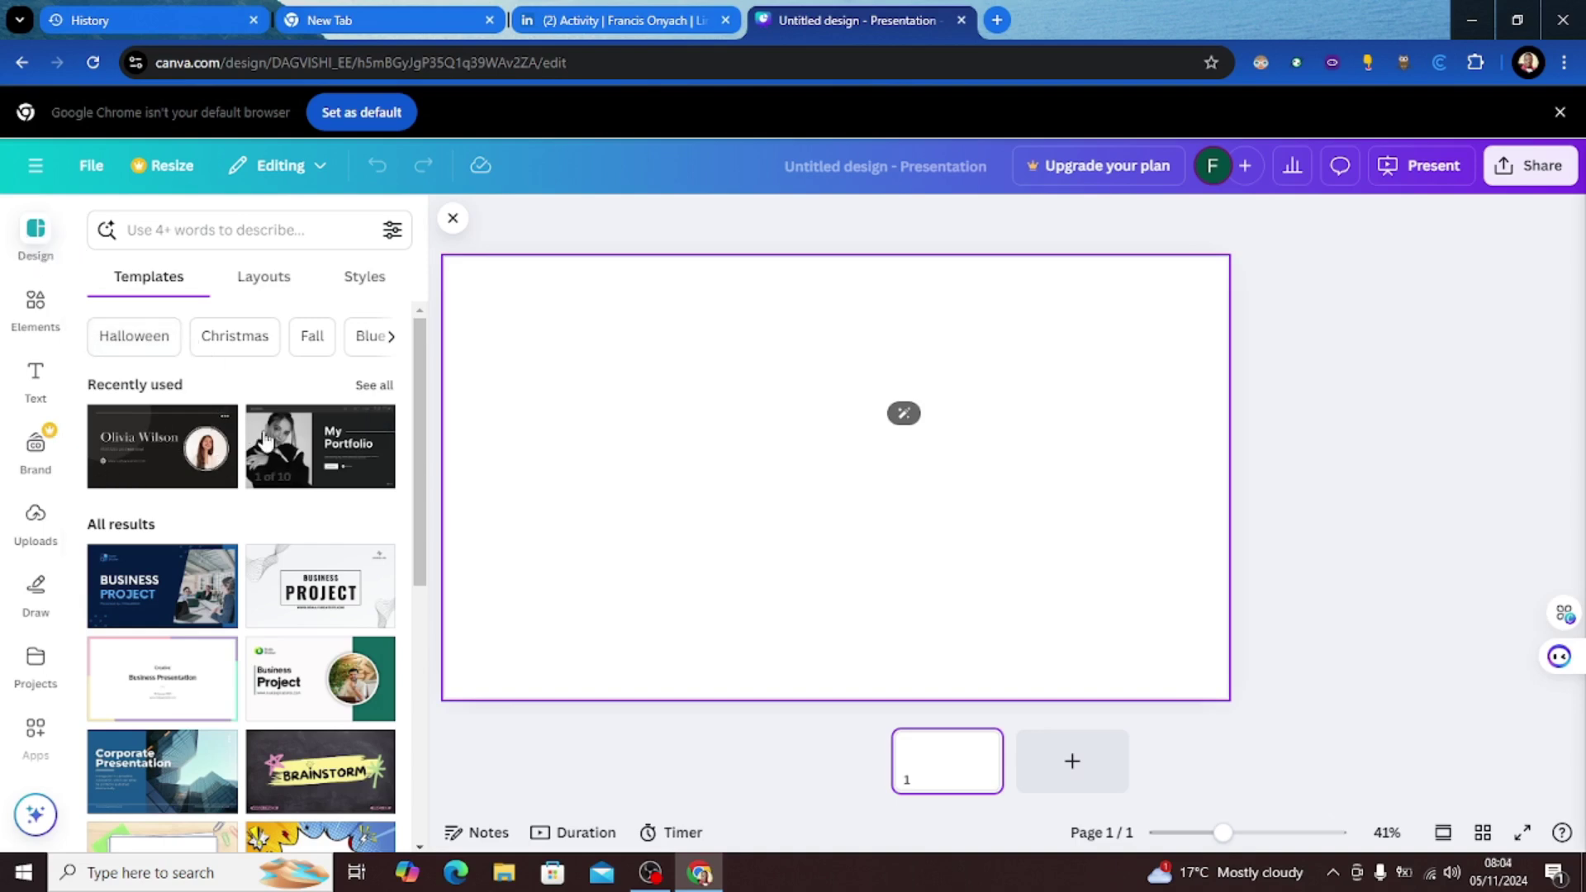
# - Apply all 10 pages of the recently used Black White Grayscale Portfolio Presentation template to the design
pyautogui.moveTo(297, 450)
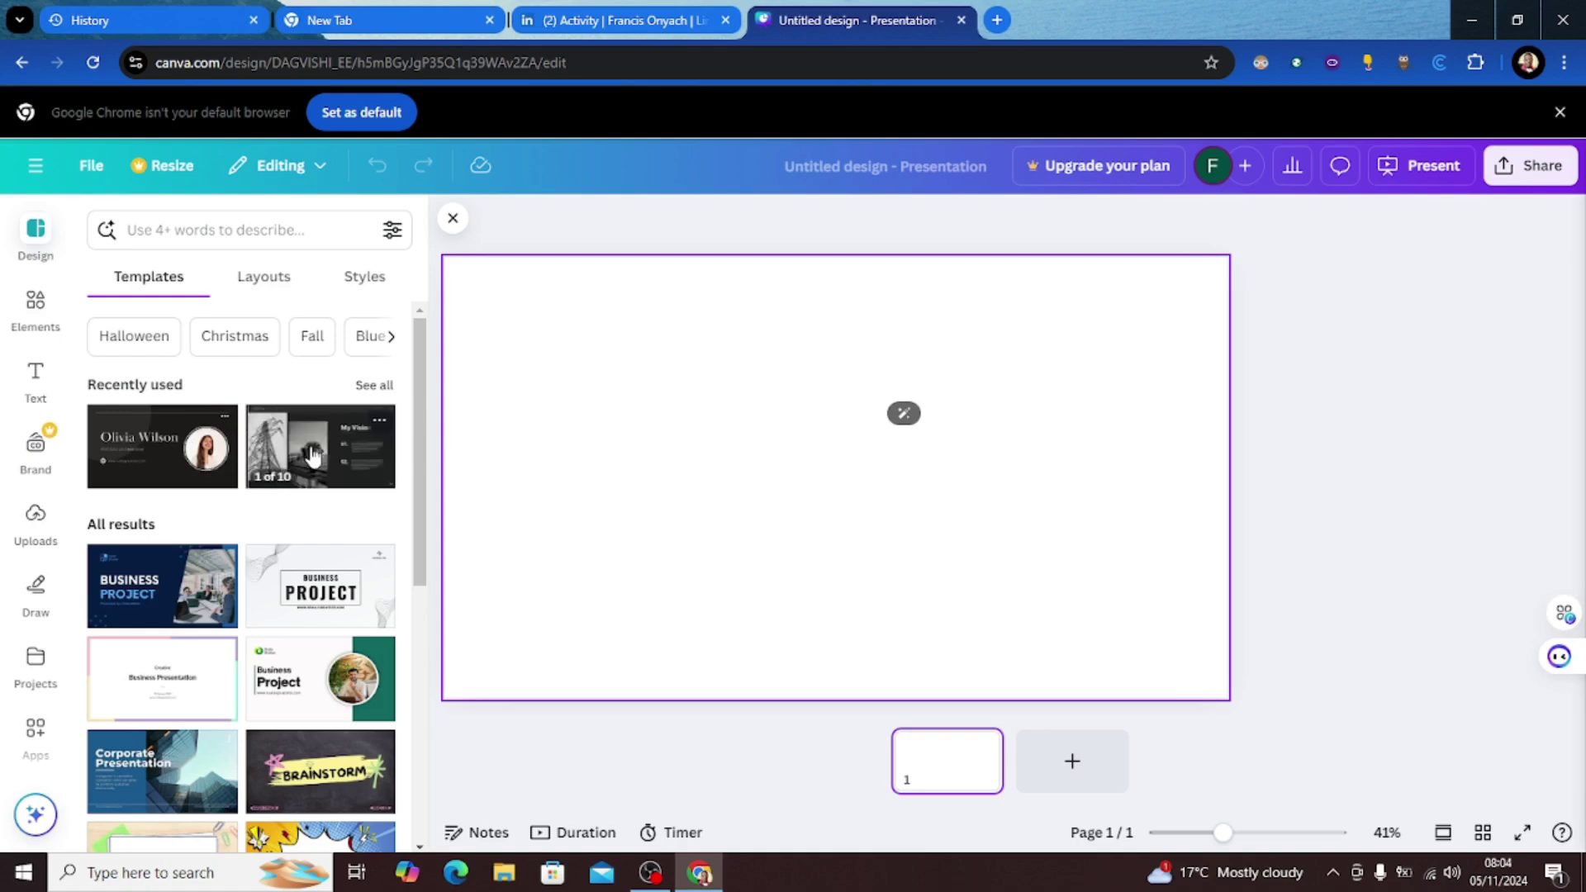
pyautogui.click(312, 455)
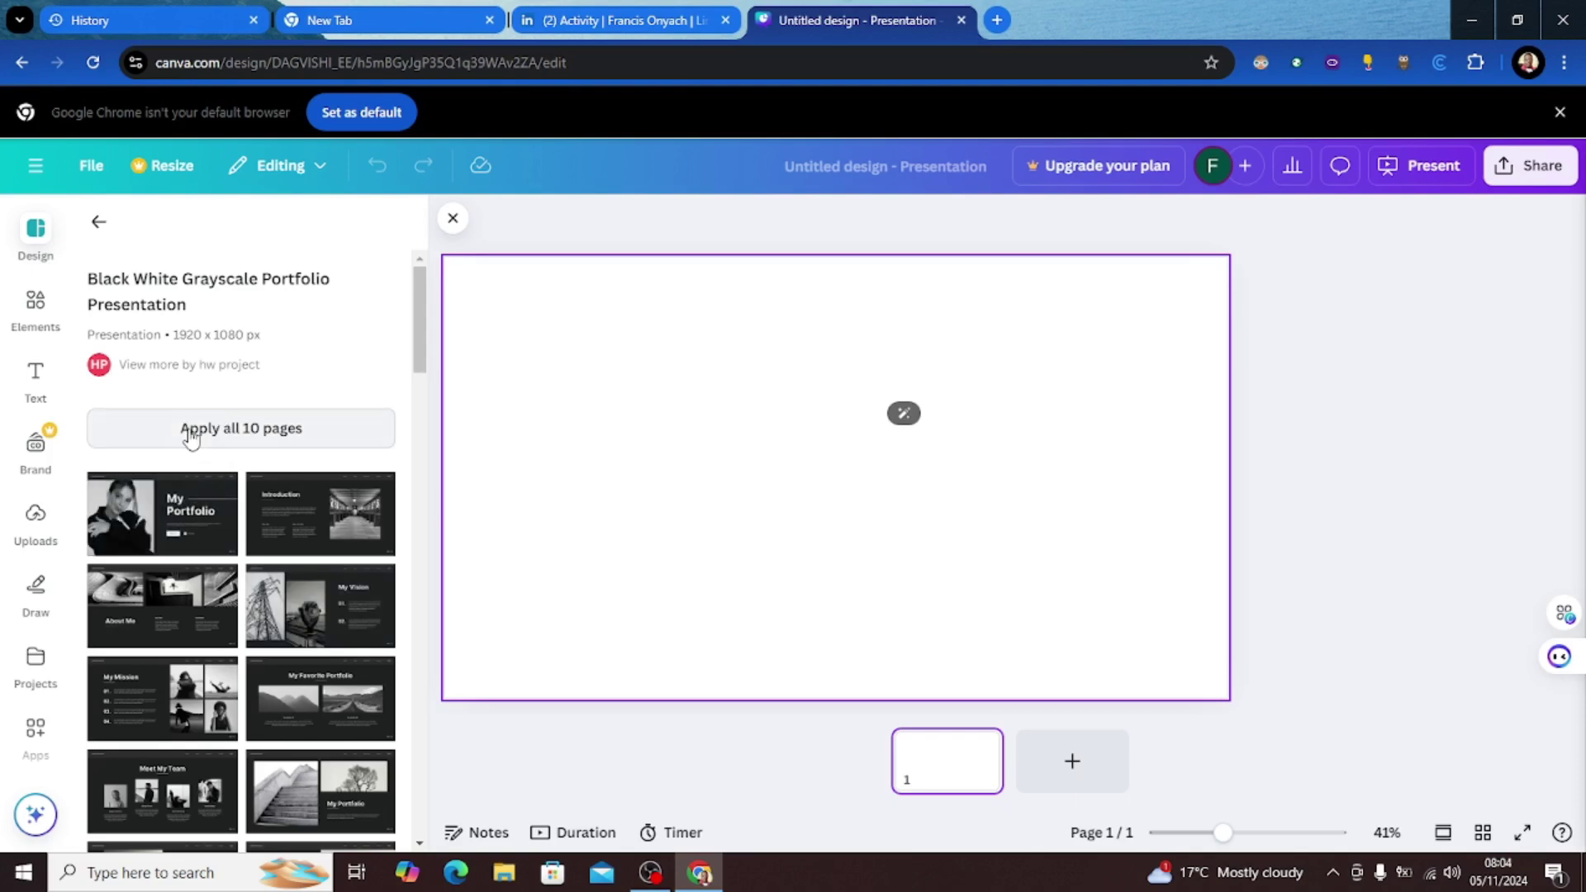
pyautogui.click(190, 438)
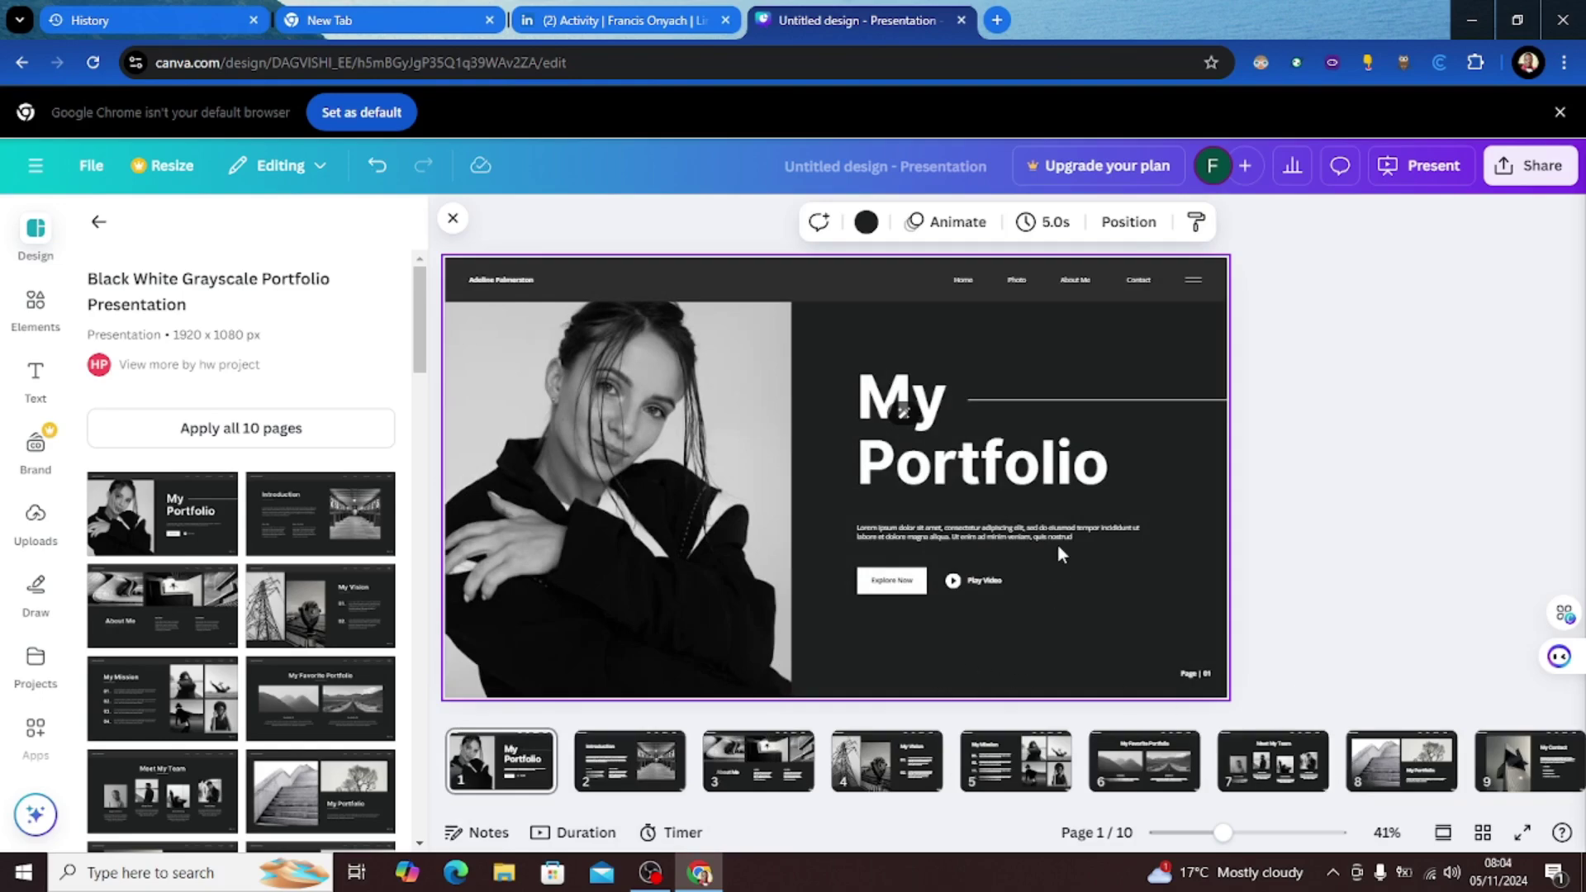
# - Replace the portrait photo on page 1 with the battery image from the uploads
pyautogui.click(957, 457)
pyautogui.click(956, 453)
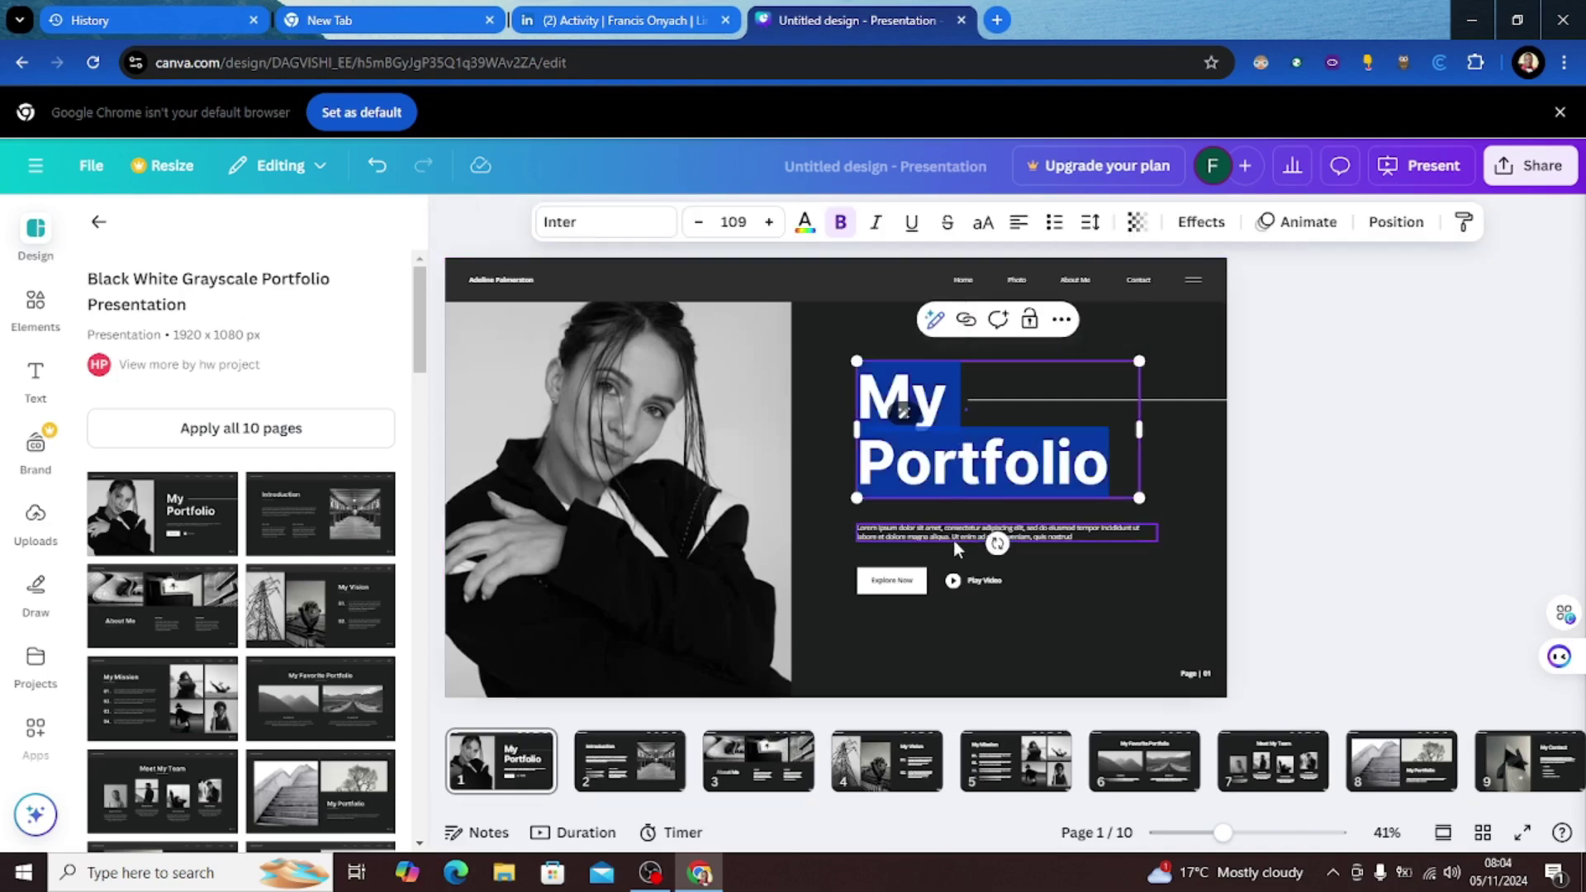
pyautogui.click(710, 518)
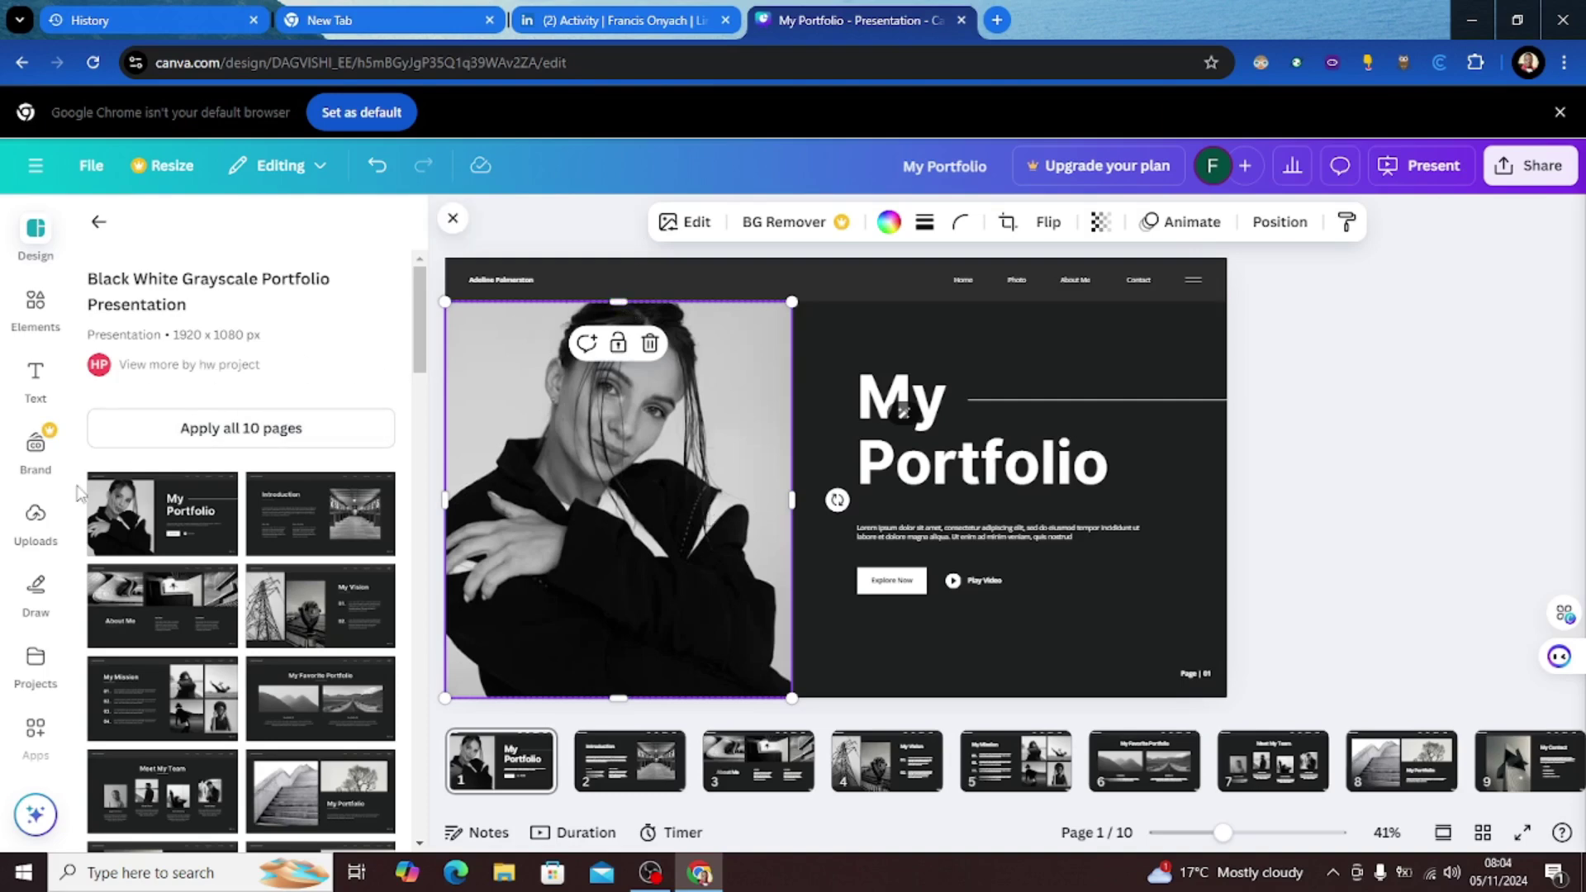
pyautogui.click(37, 518)
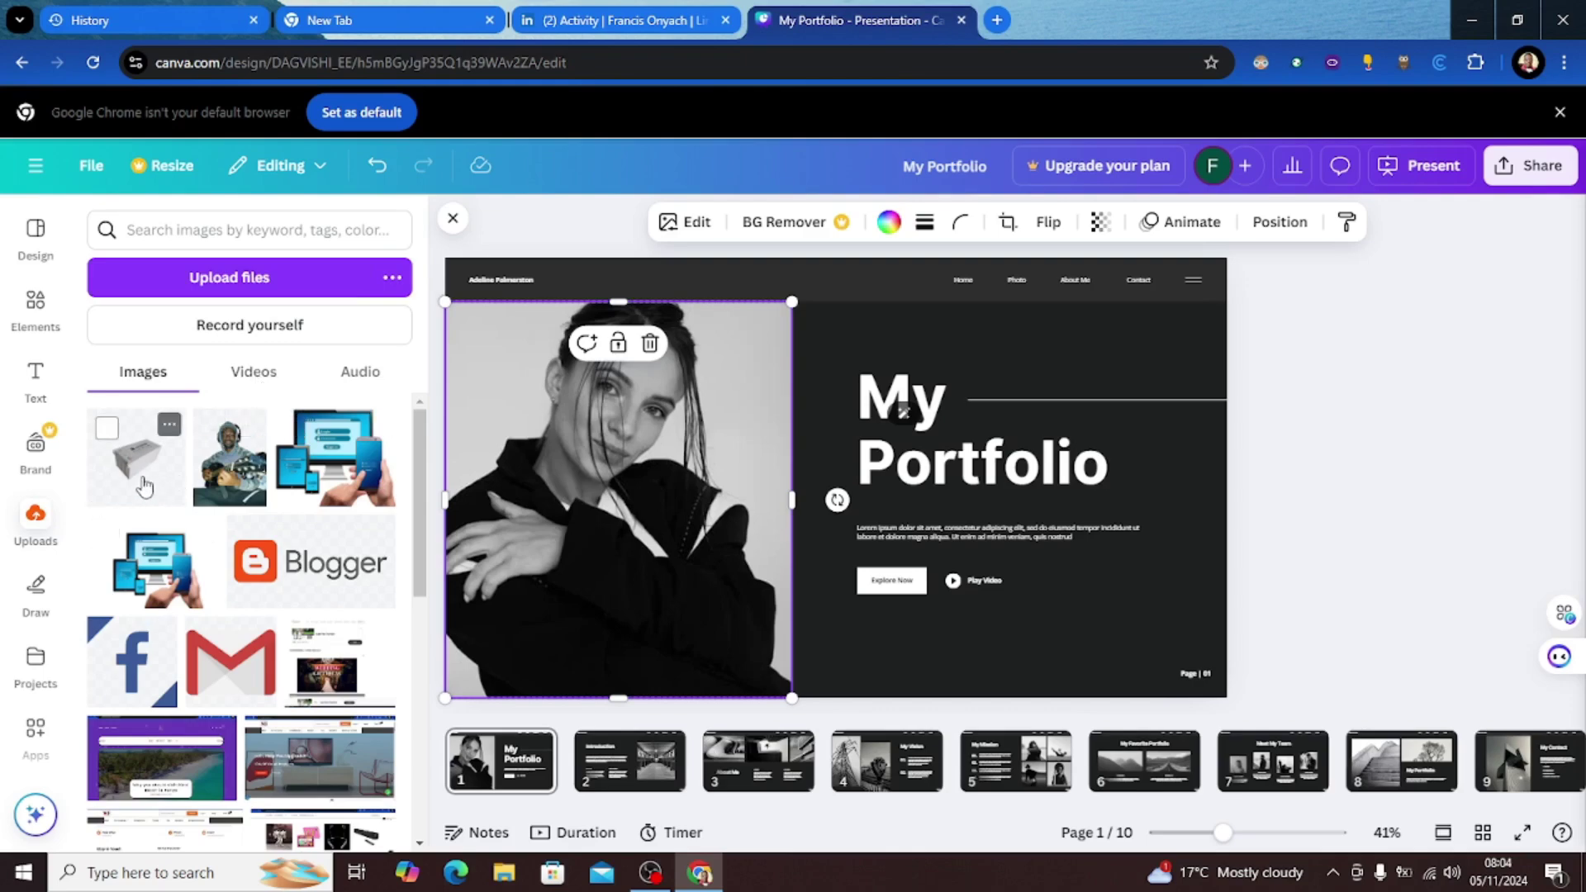
pyautogui.moveTo(147, 484); pyautogui.dragTo(788, 488)
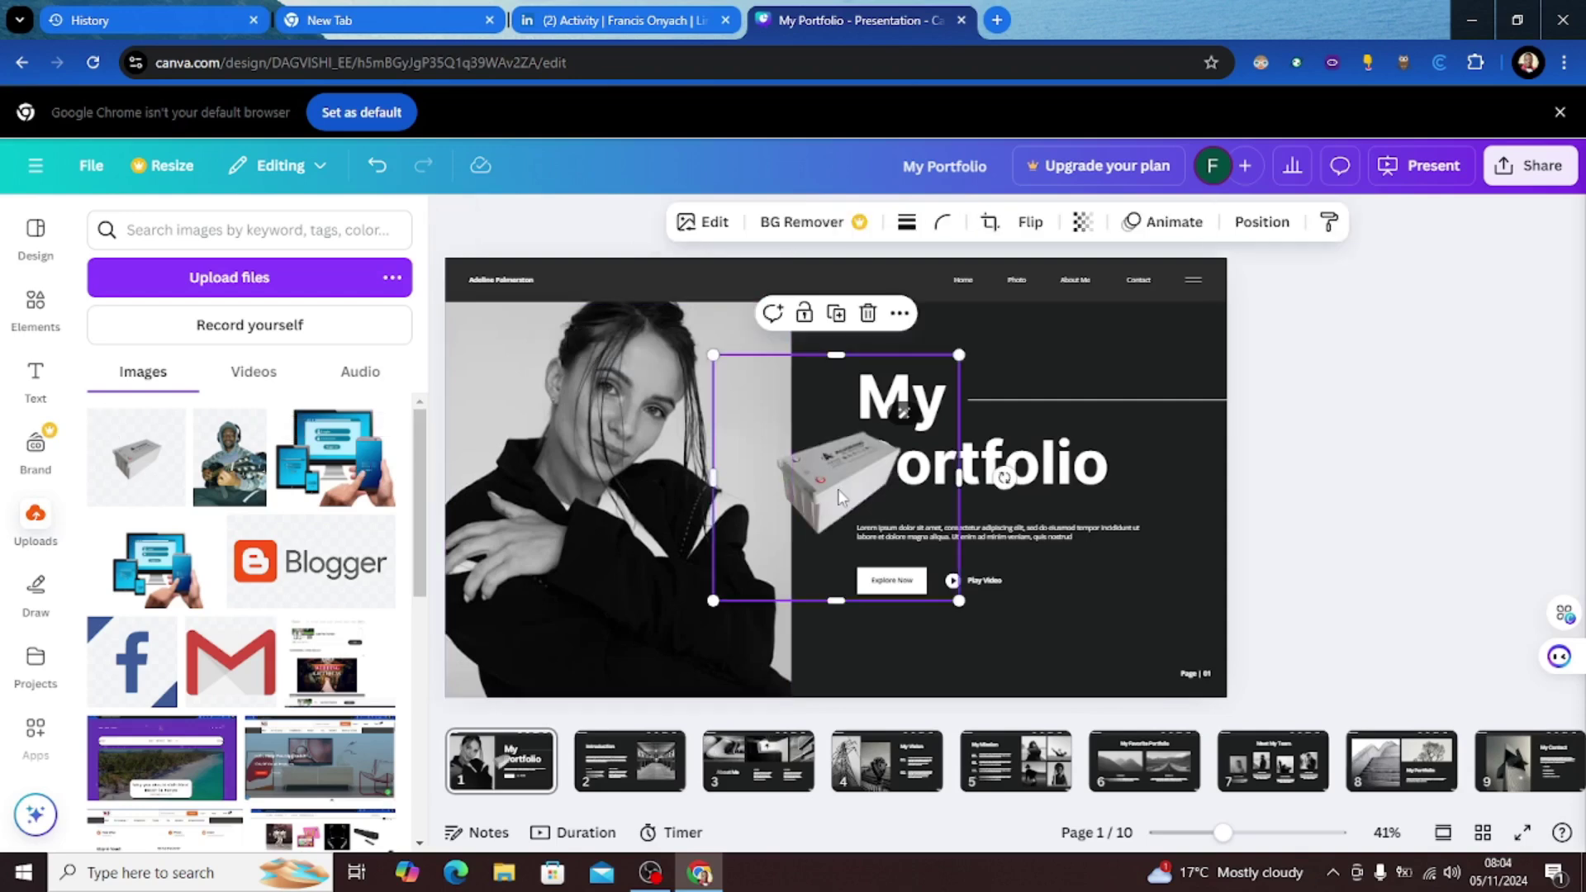
pyautogui.moveTo(836, 494); pyautogui.dragTo(730, 528)
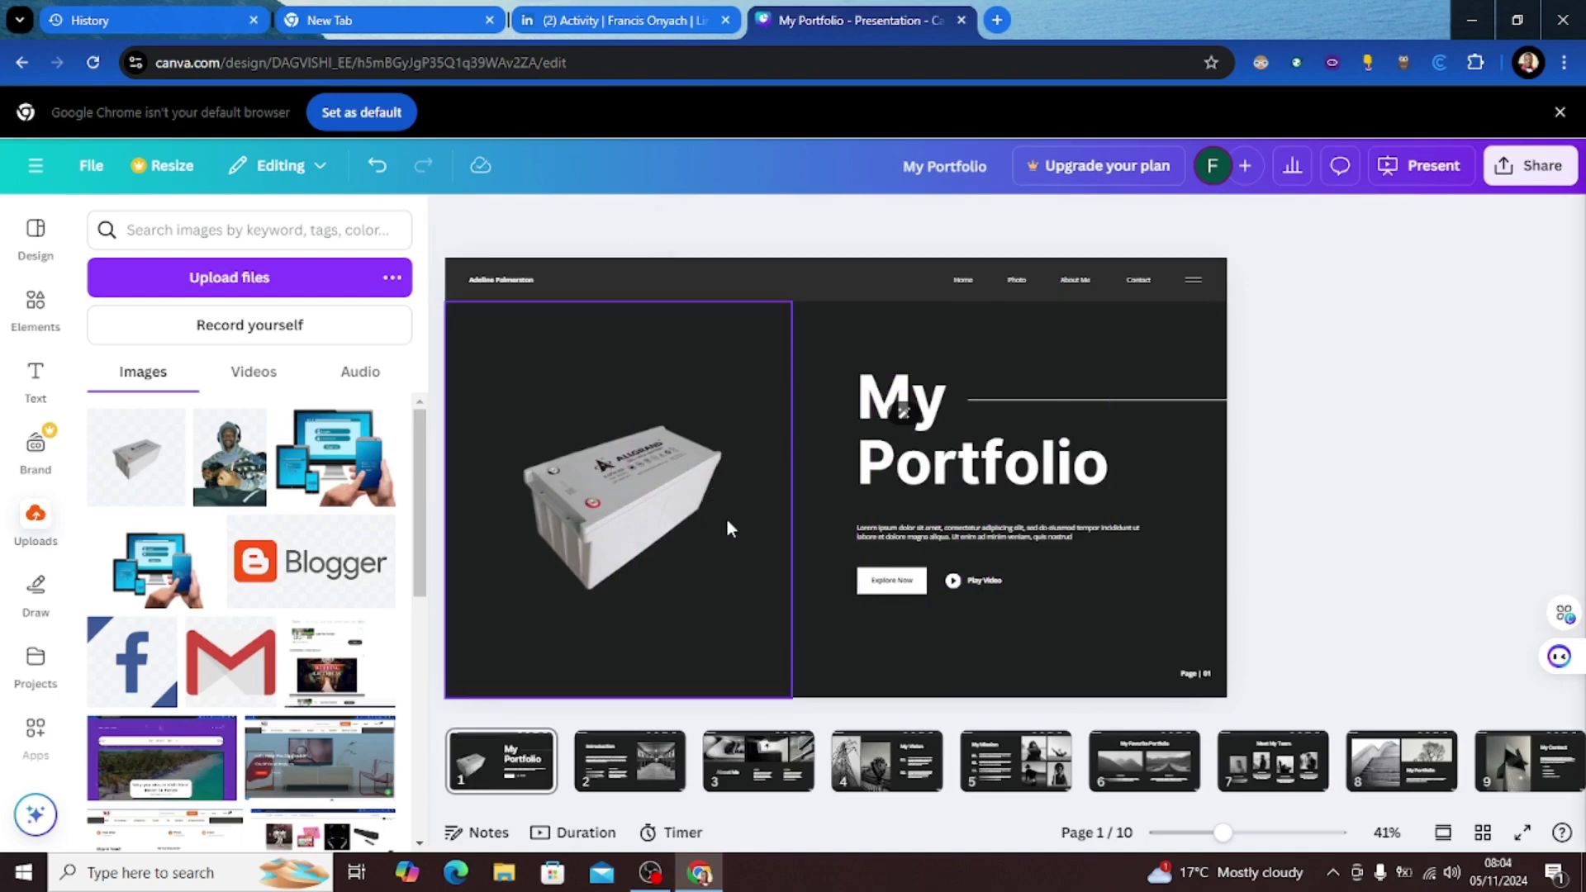
pyautogui.doubleClick(958, 485)
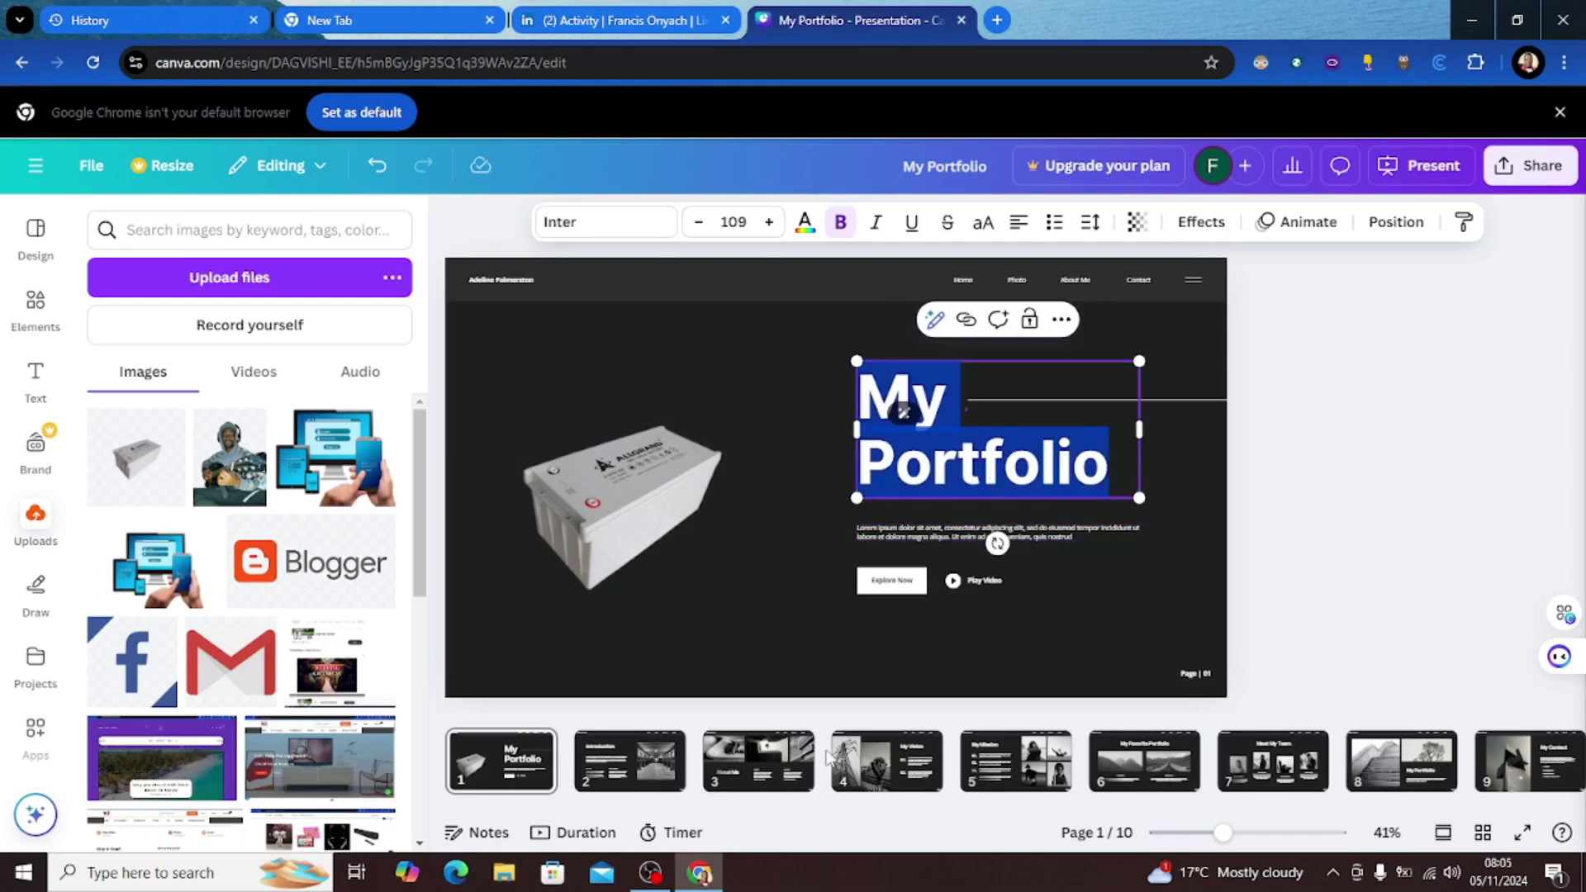
pyautogui.click(624, 760)
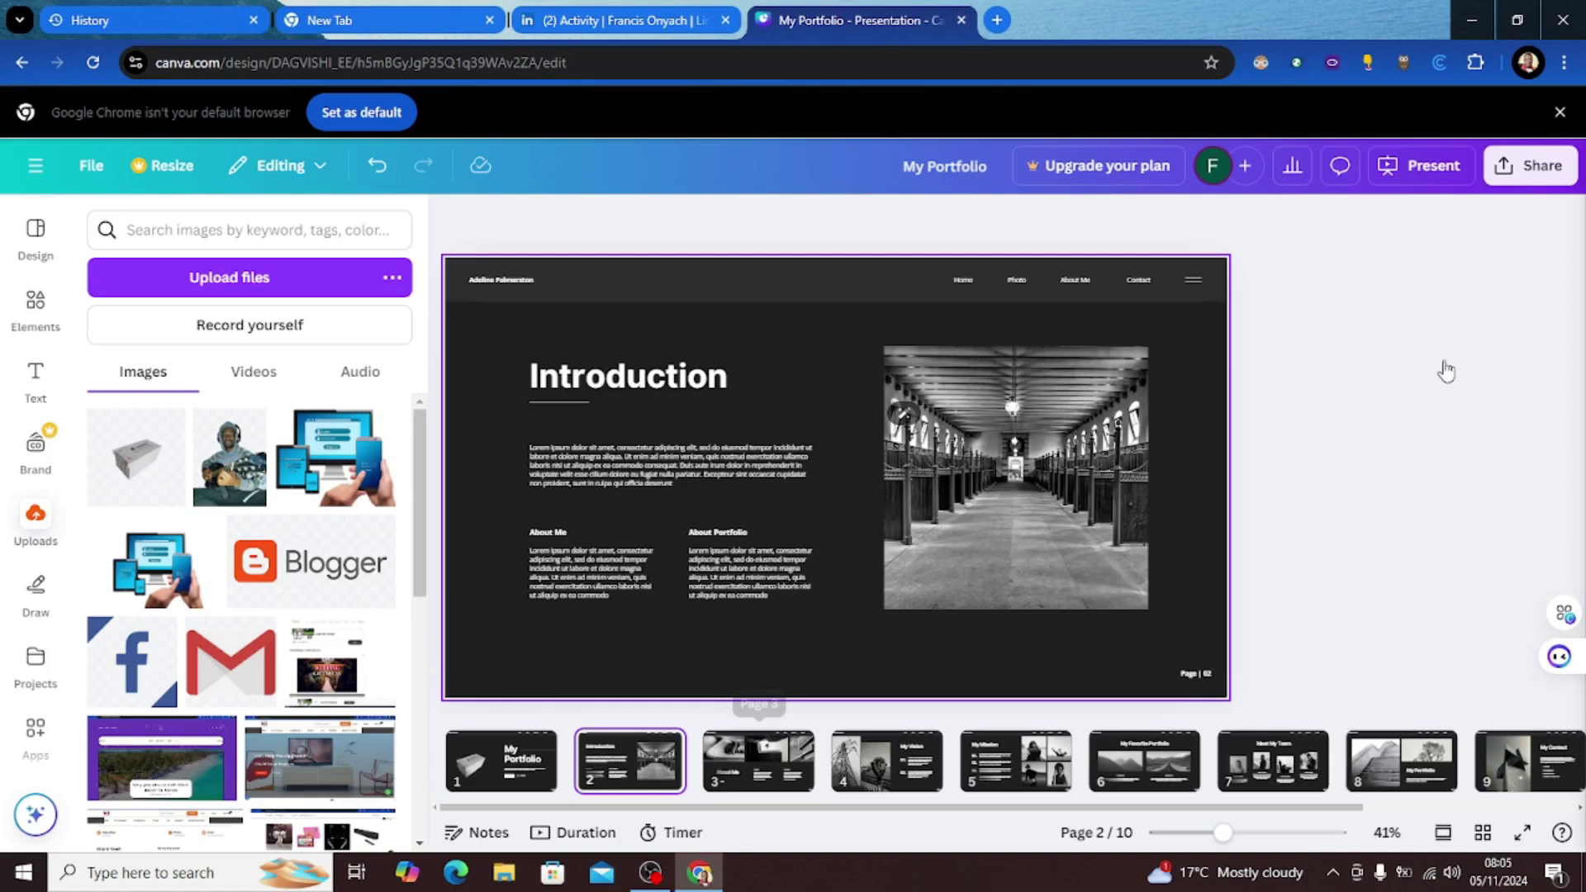
pyautogui.press('Down')
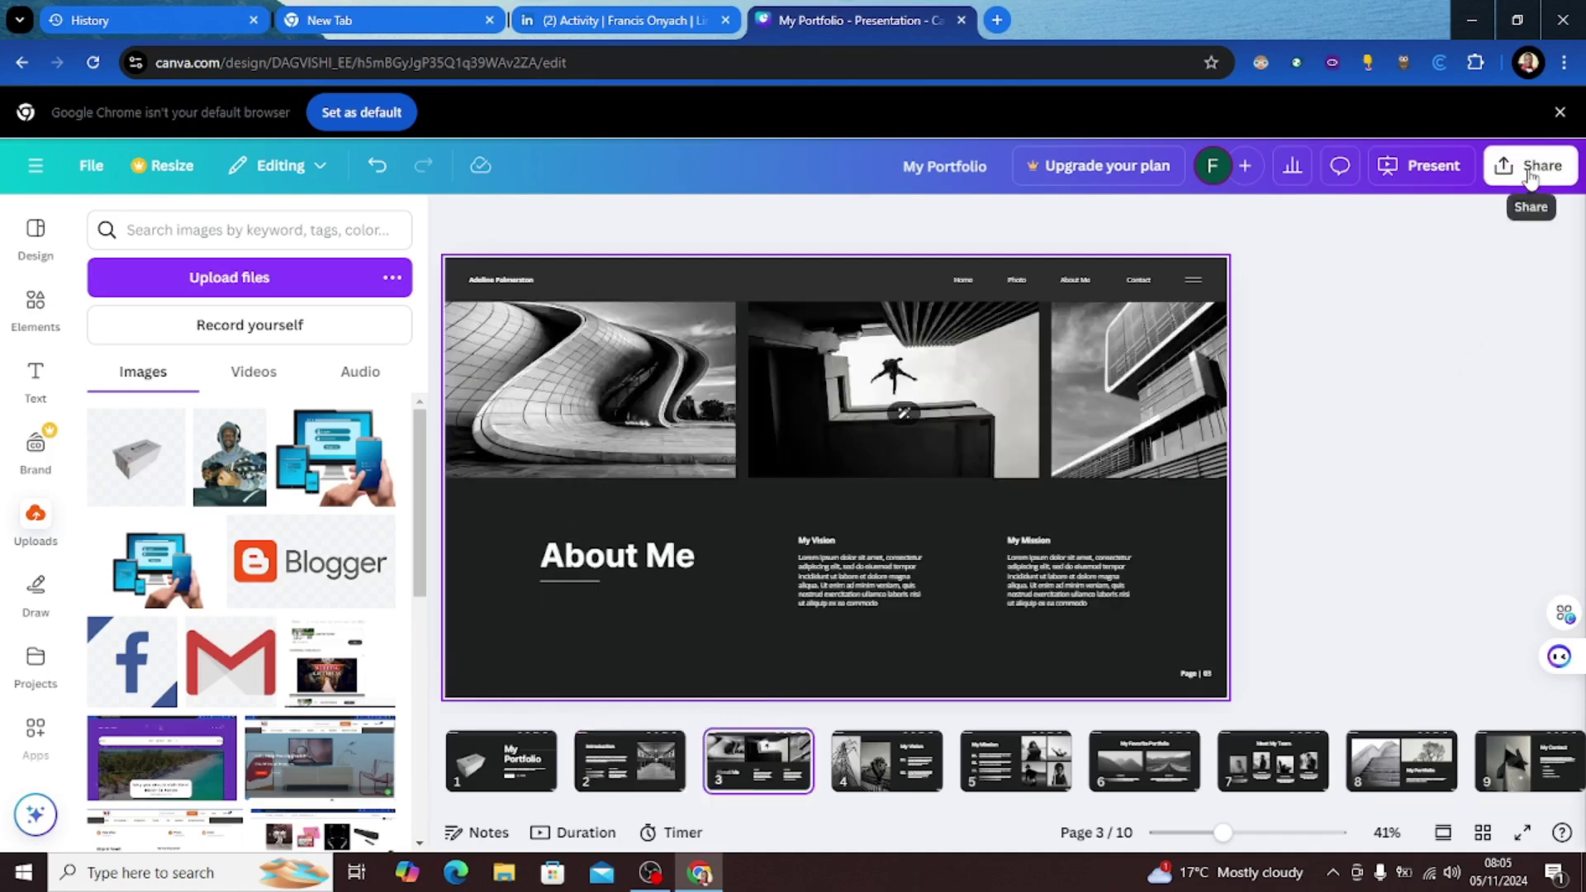
# - Download all 10 pages of the presentation as PDF Standard and check the browser's recent downloads
pyautogui.click(1531, 176)
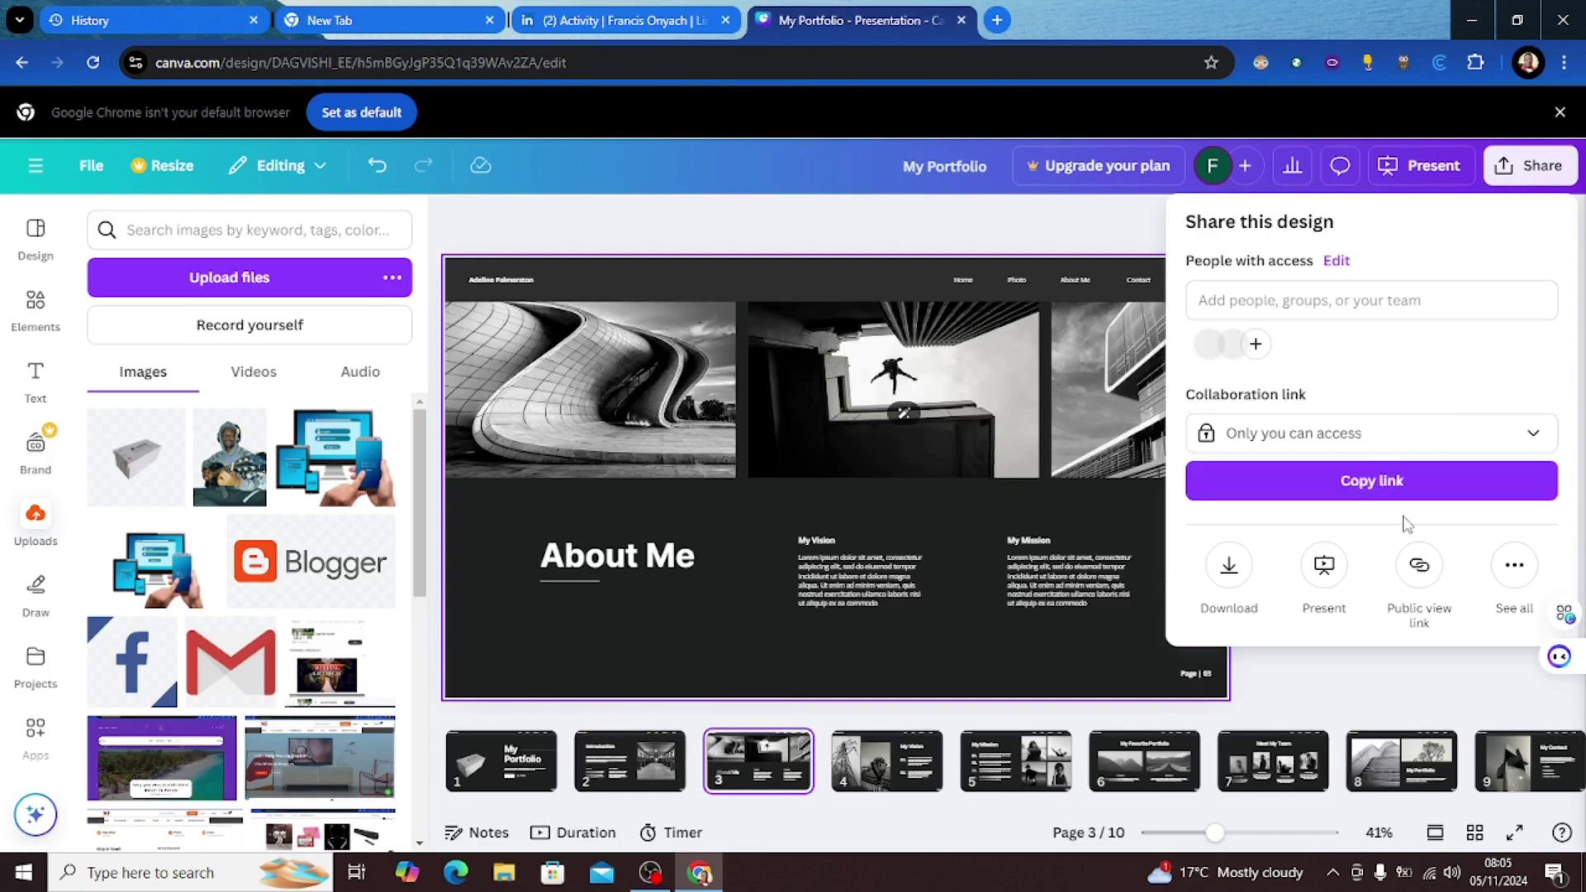
pyautogui.click(1229, 570)
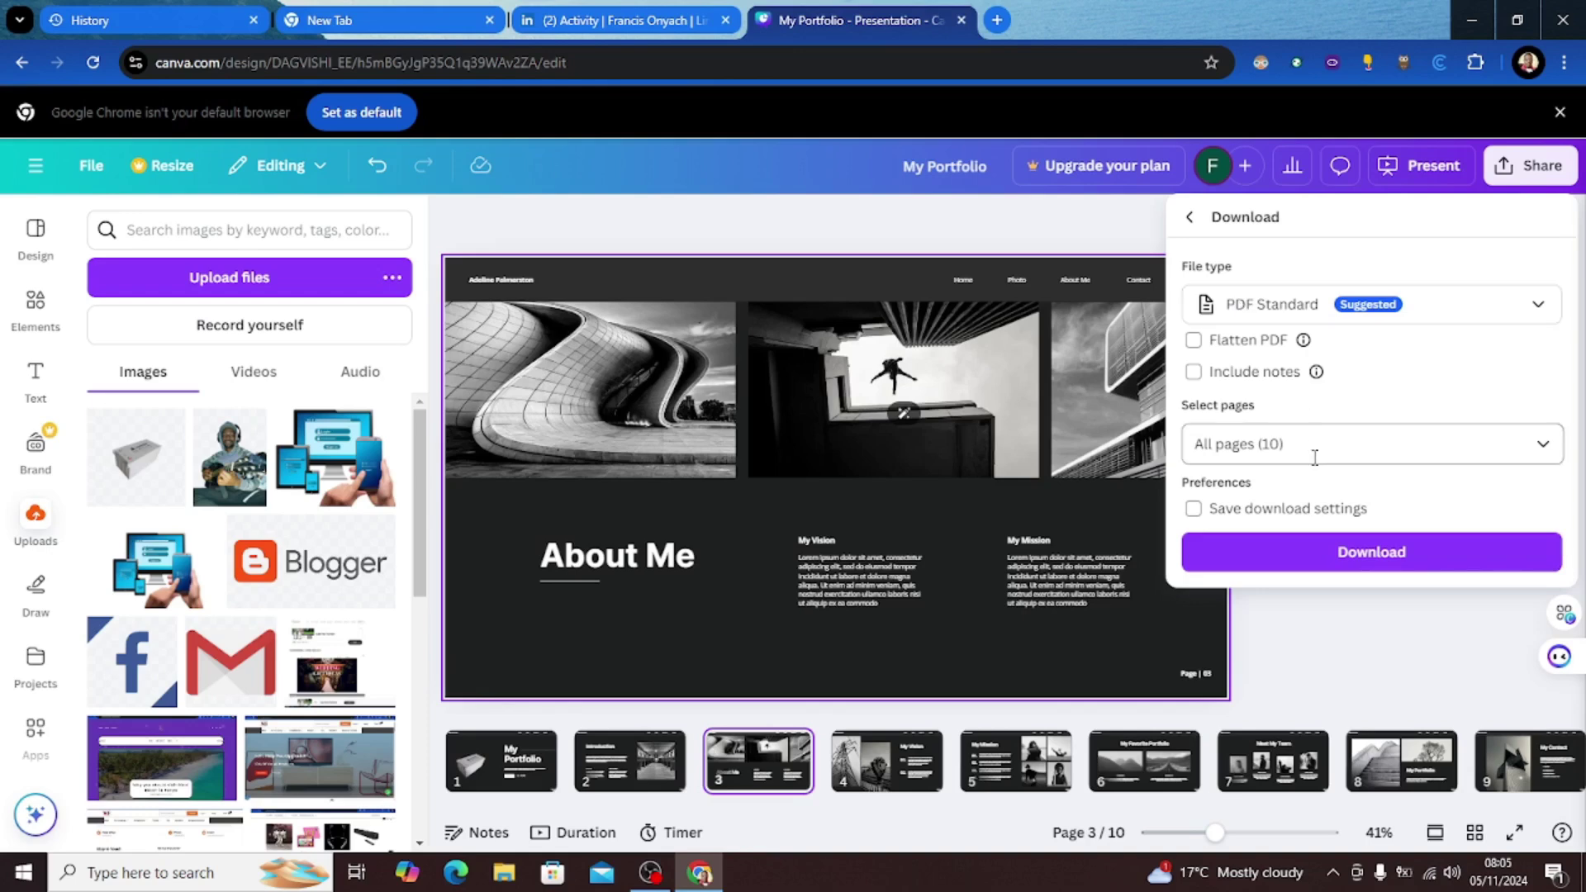
pyautogui.click(1359, 557)
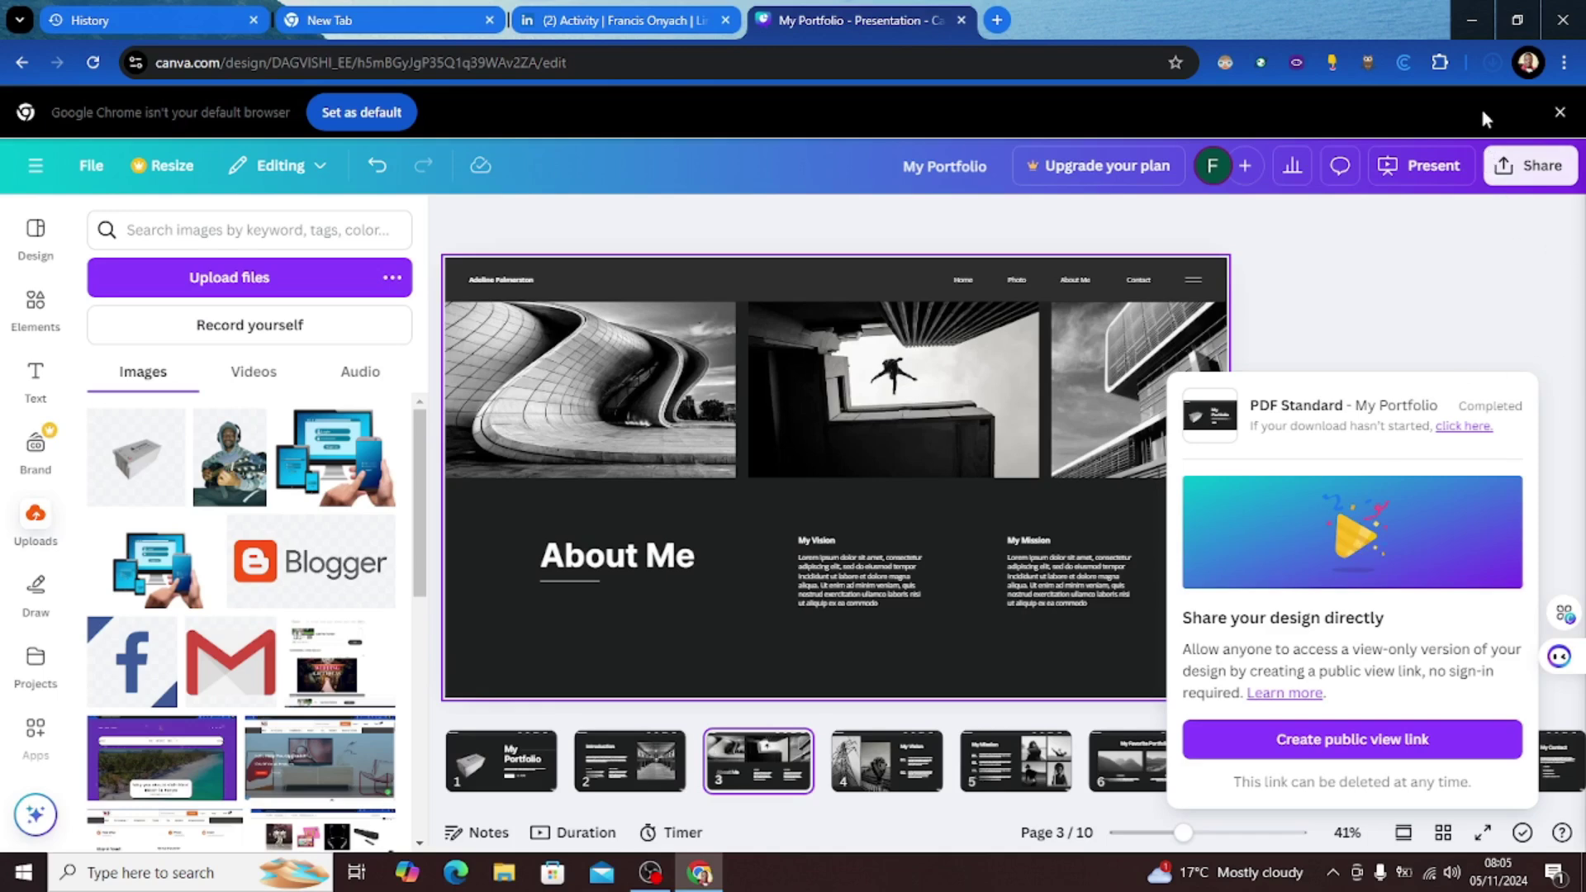
pyautogui.click(1489, 71)
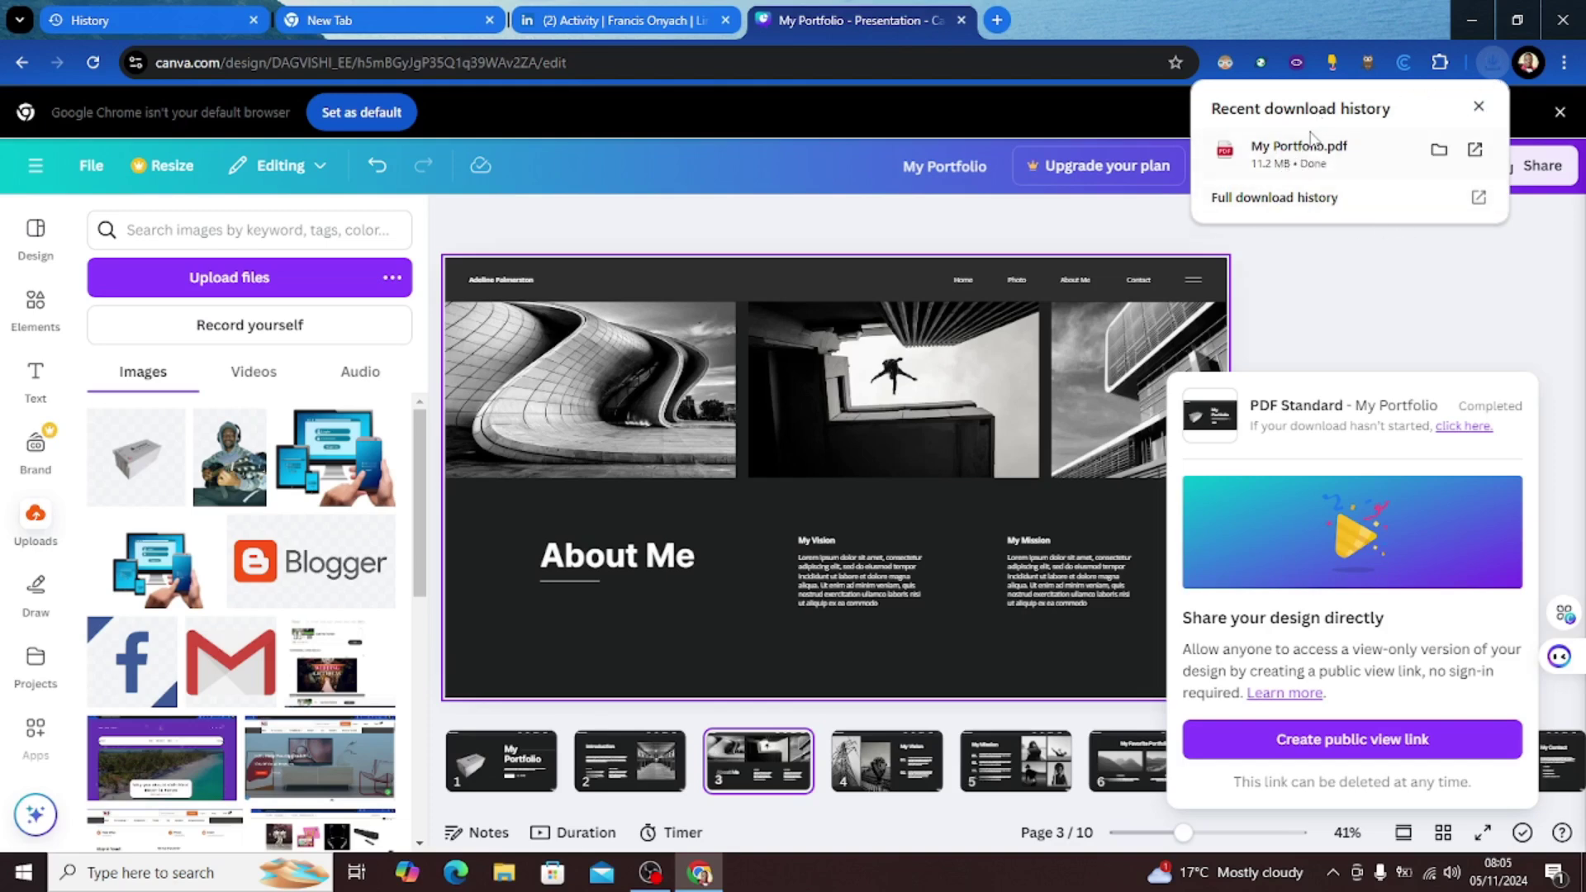
# - Switch to LinkedIn and go to the start of the home feed
pyautogui.click(658, 24)
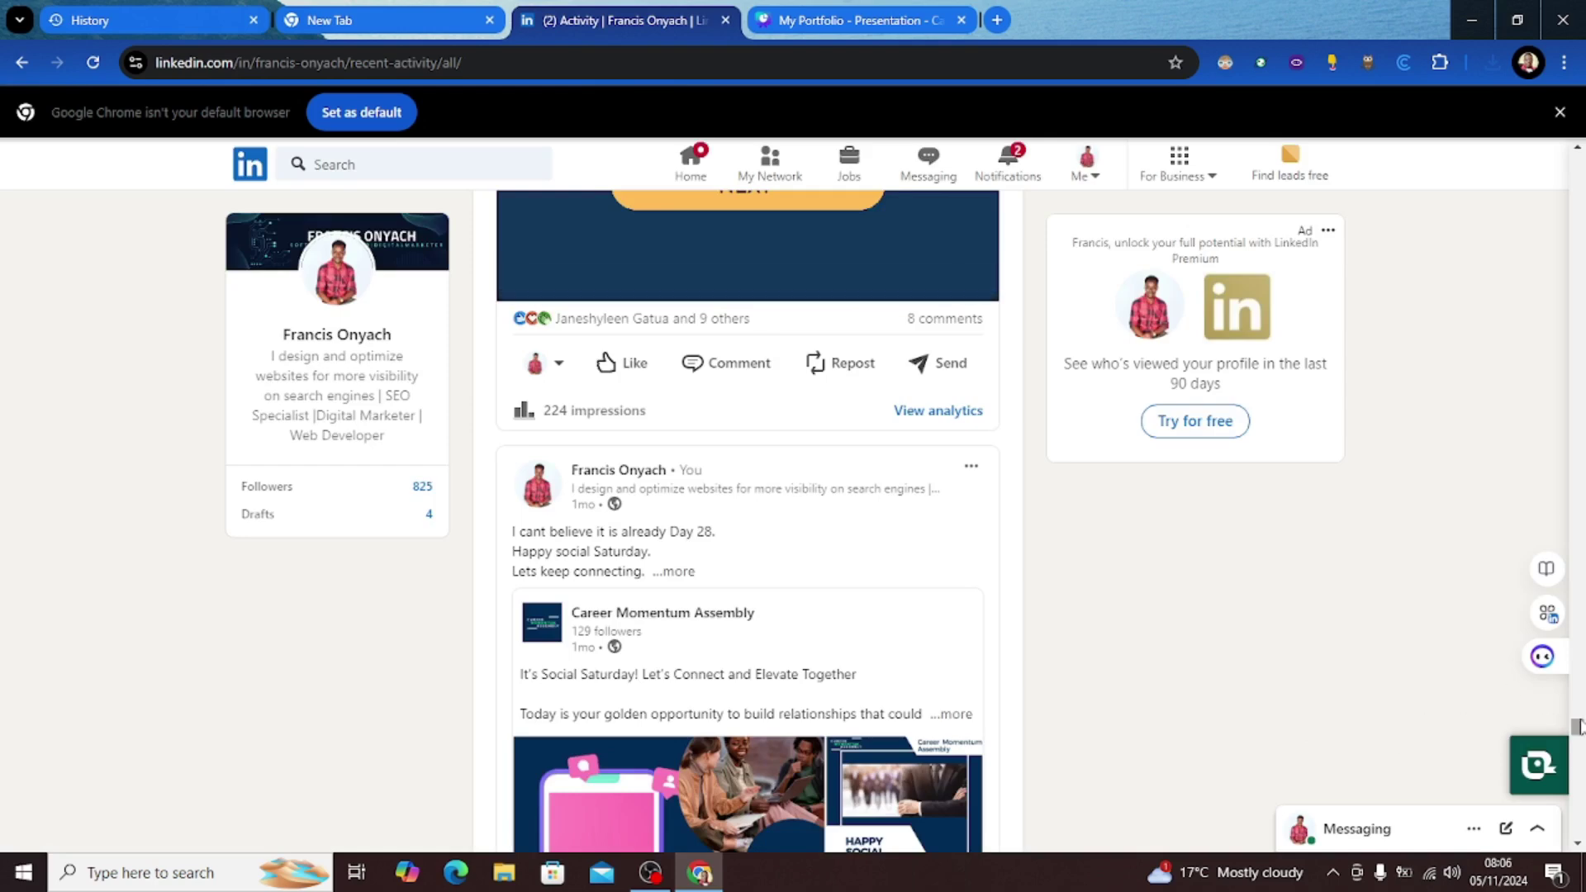
pyautogui.moveTo(1578, 727); pyautogui.dragTo(1544, 140)
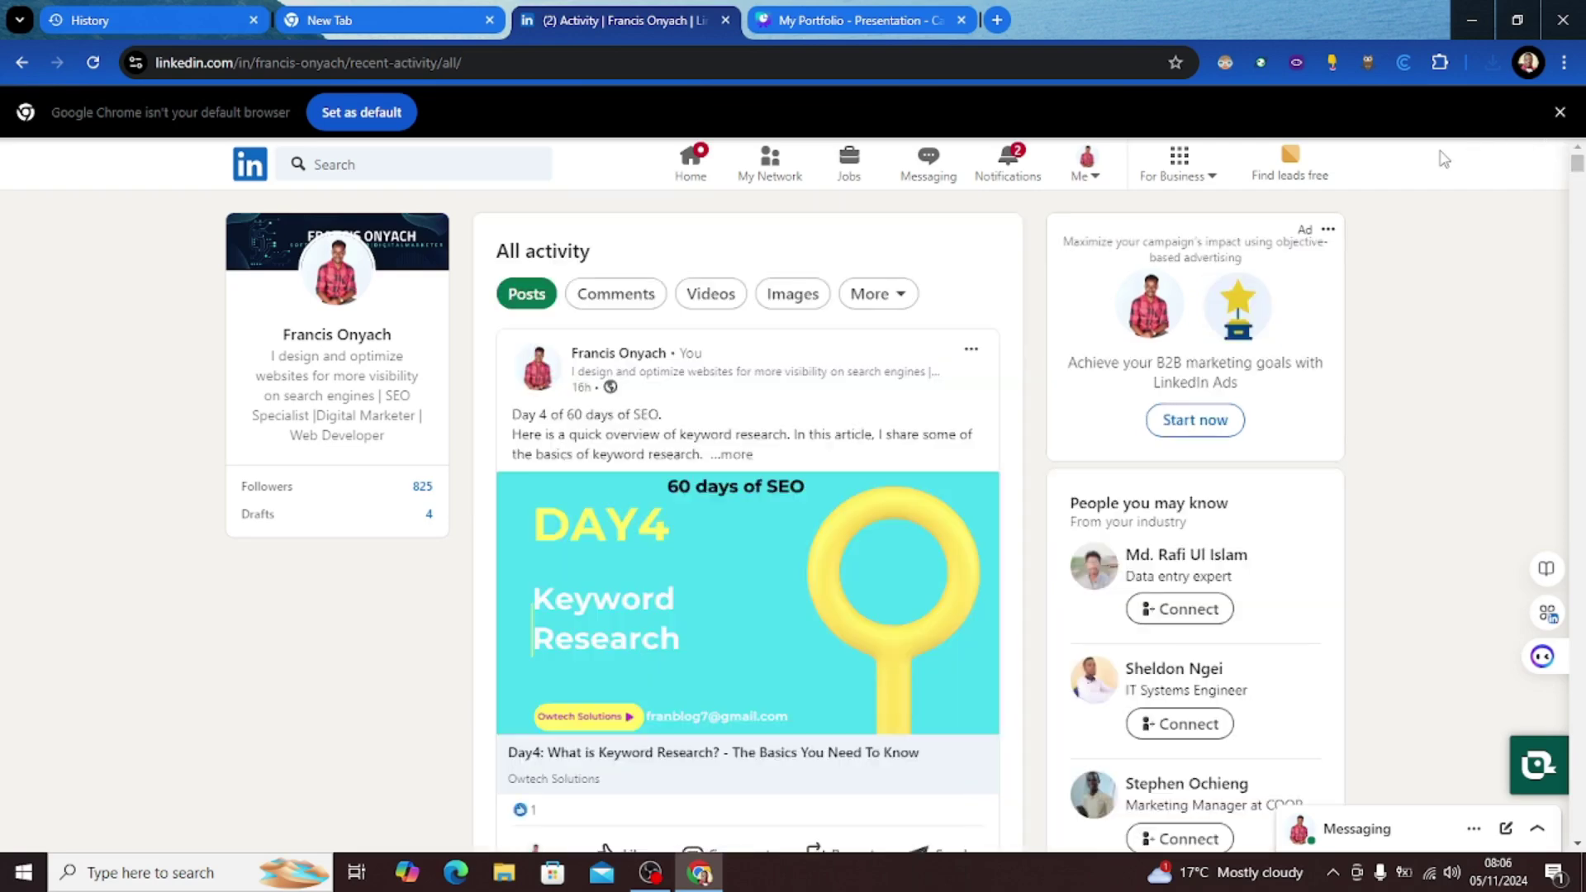
pyautogui.click(702, 171)
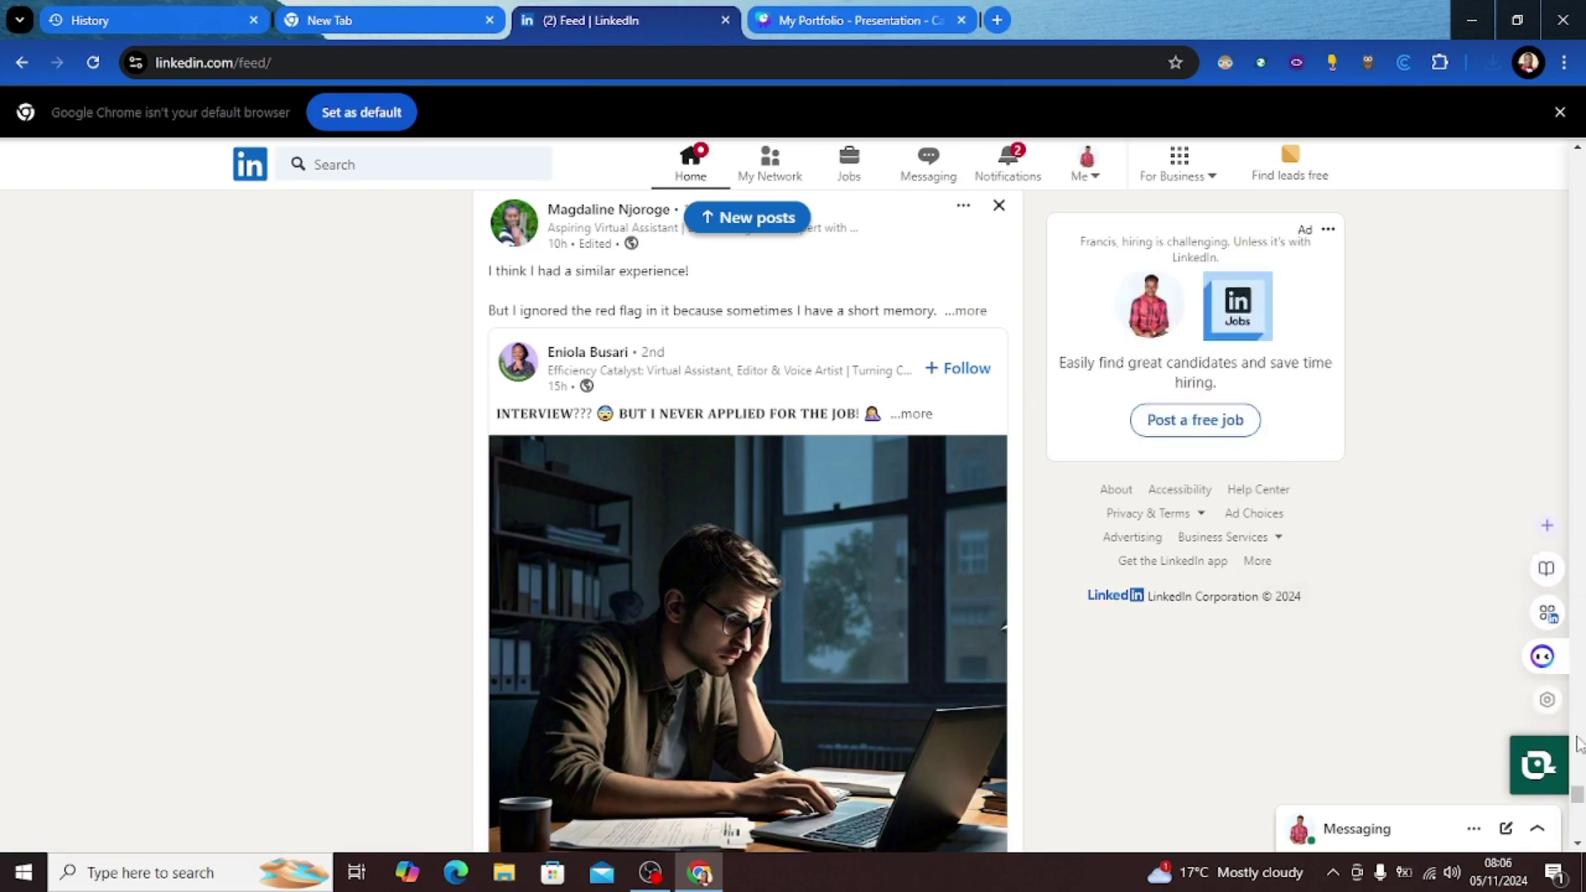
pyautogui.moveTo(1578, 795); pyautogui.dragTo(1578, 169)
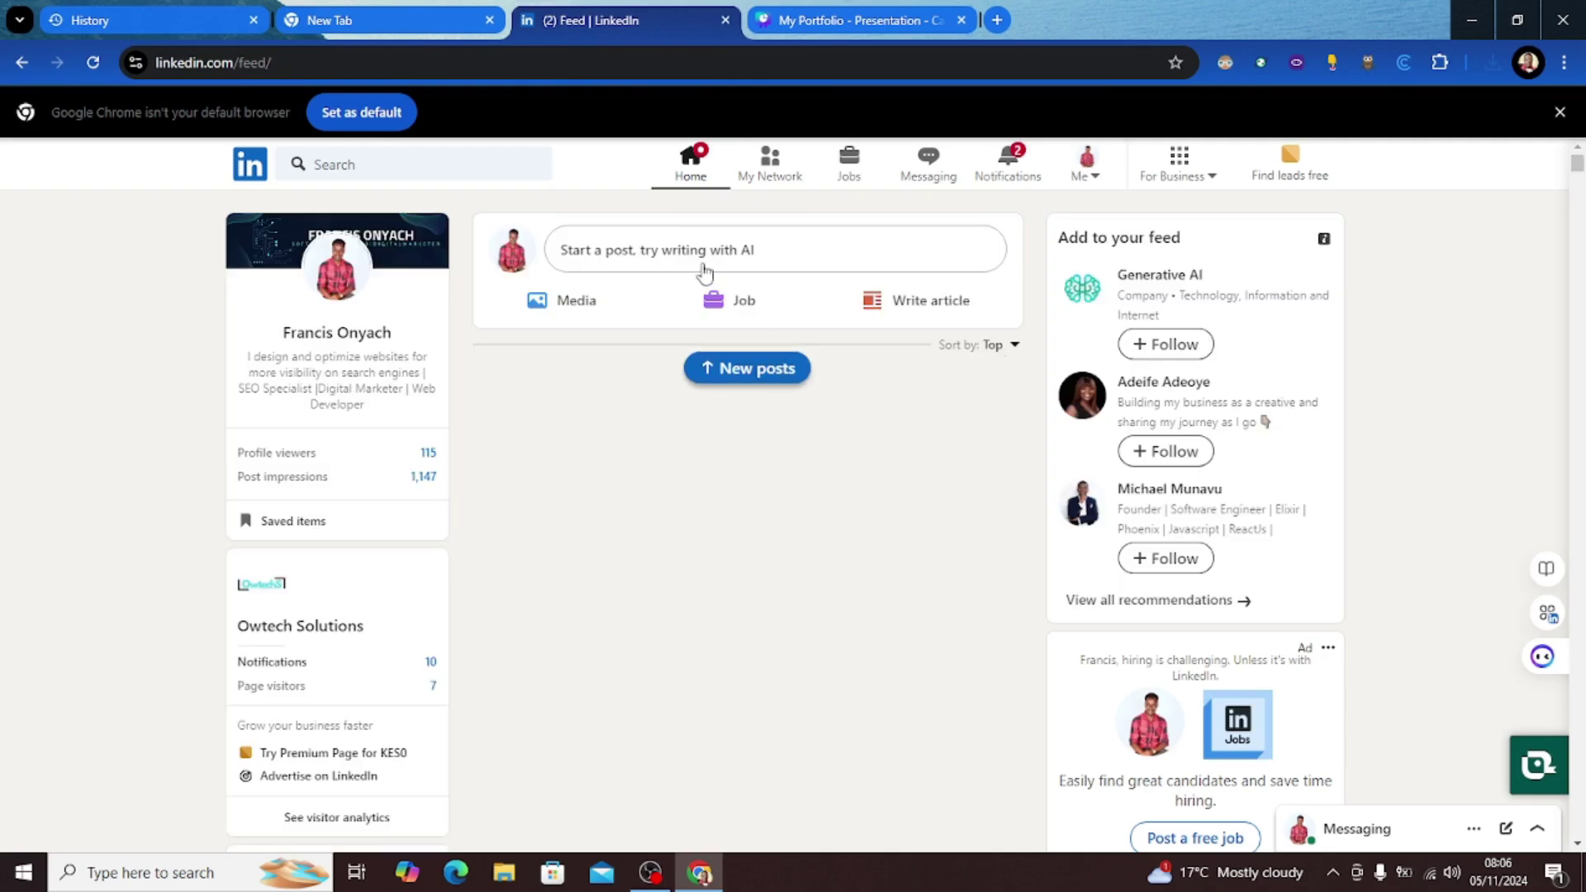
# - Start a new LinkedIn post with the text "Test post"
pyautogui.click(671, 249)
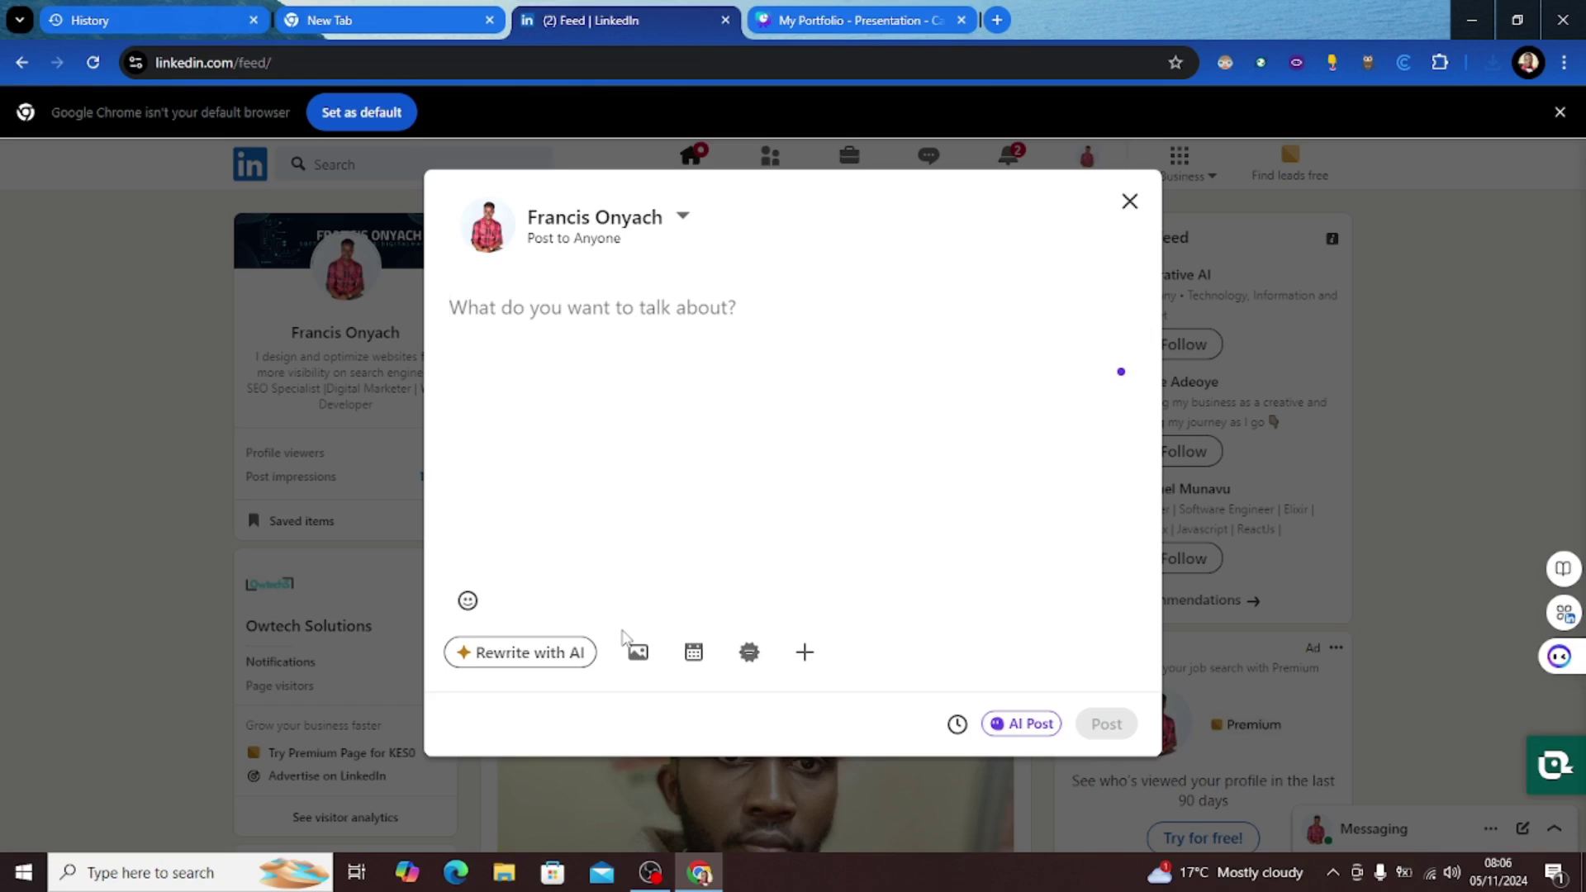
pyautogui.write('Tes')
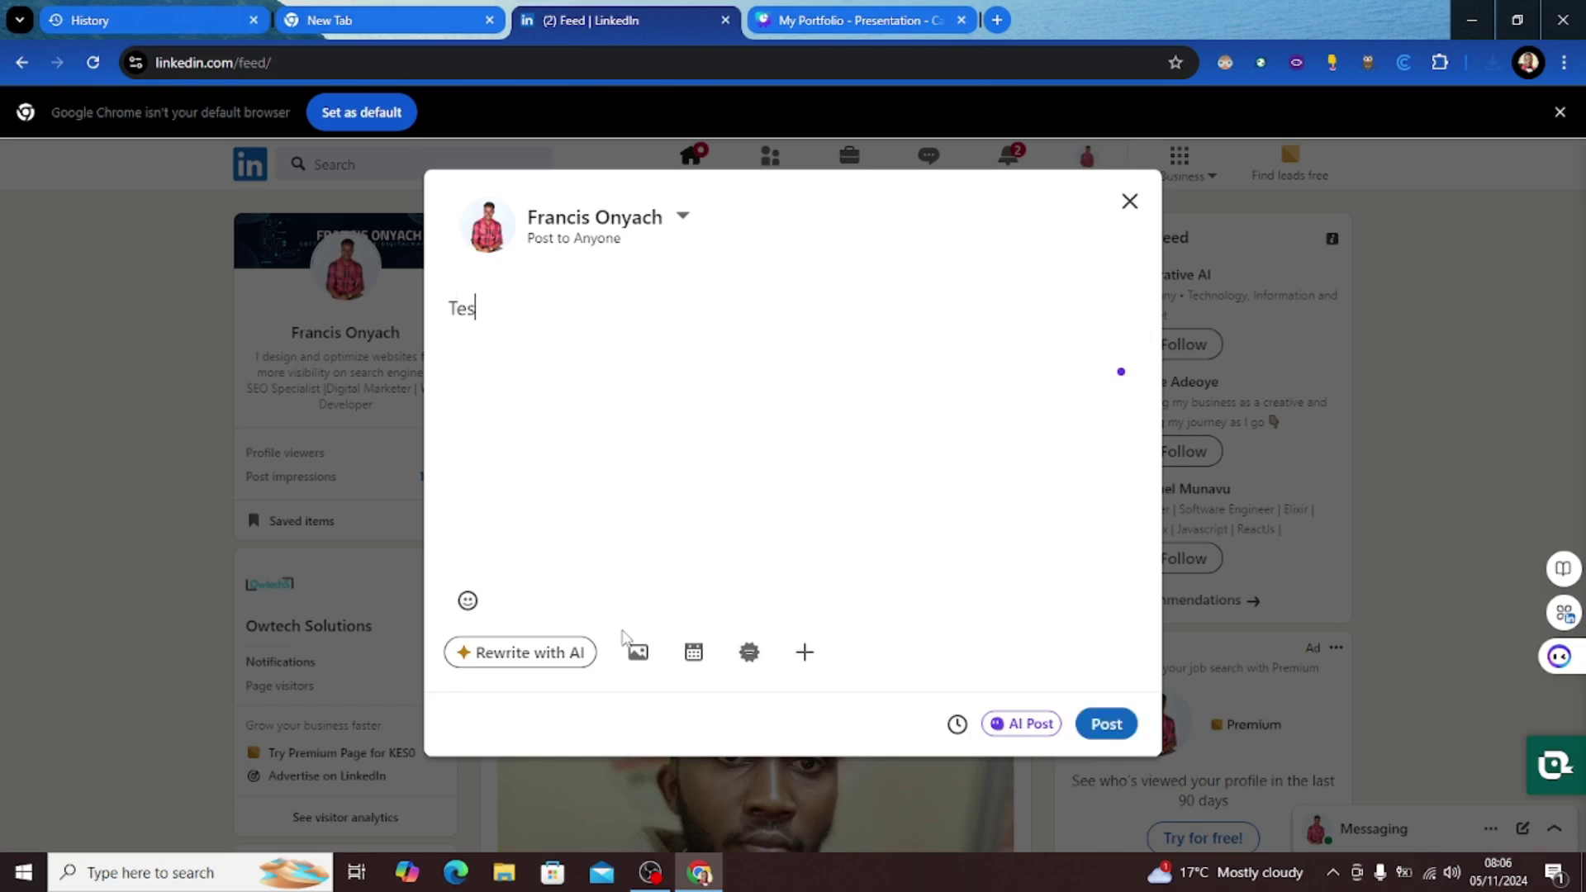
pyautogui.write('t post')
# - Attach My Portfolio.pdf from the Downloads folder to the post as a document and title it "test desc"
pyautogui.click(801, 665)
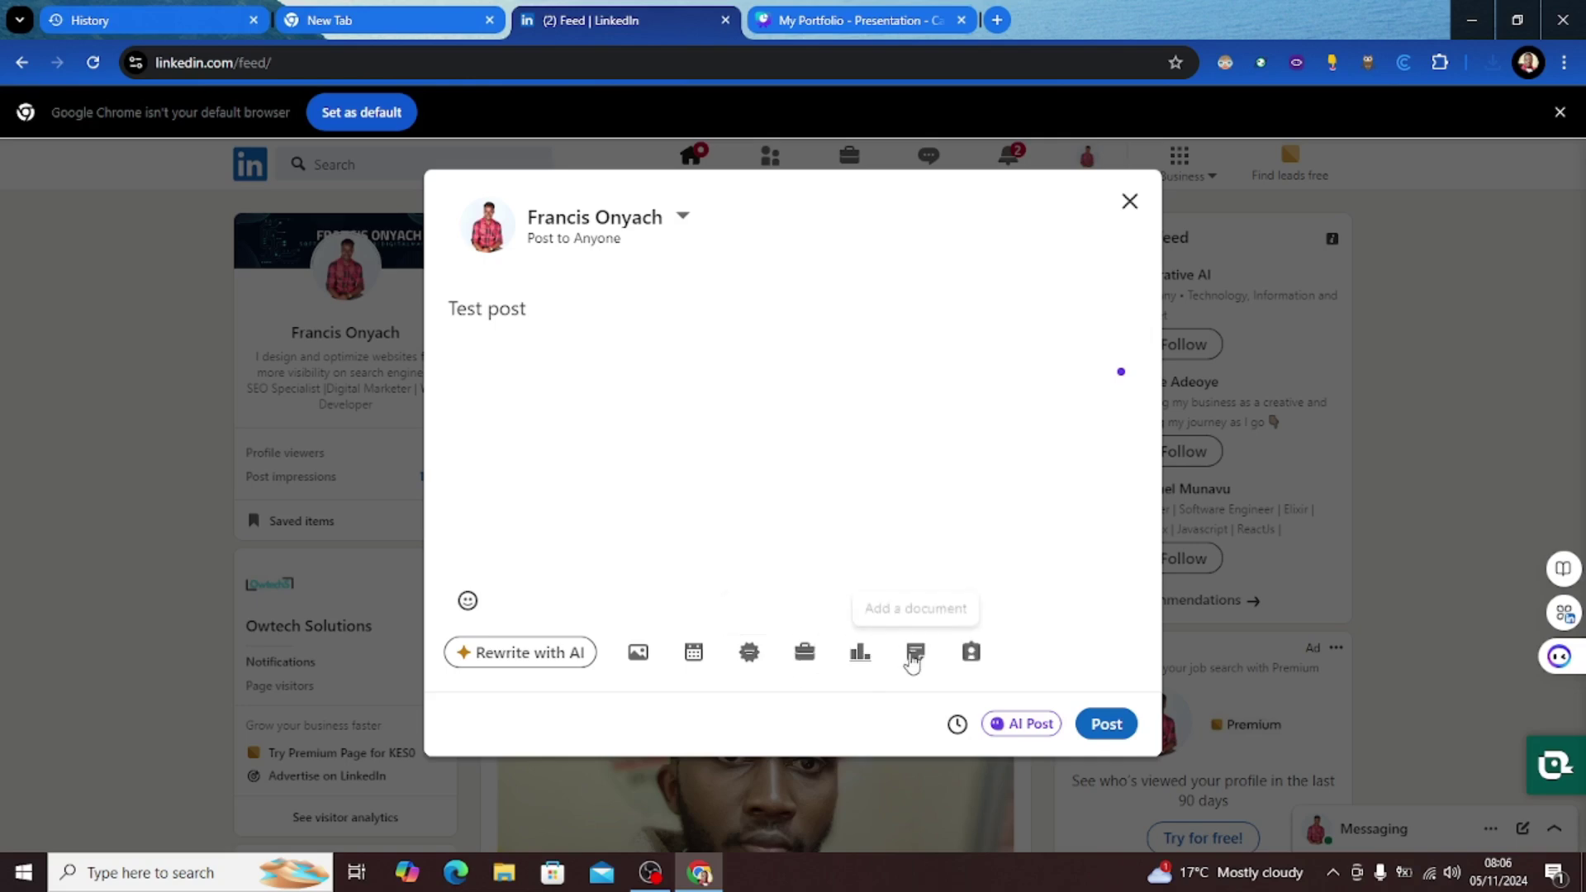
pyautogui.click(915, 653)
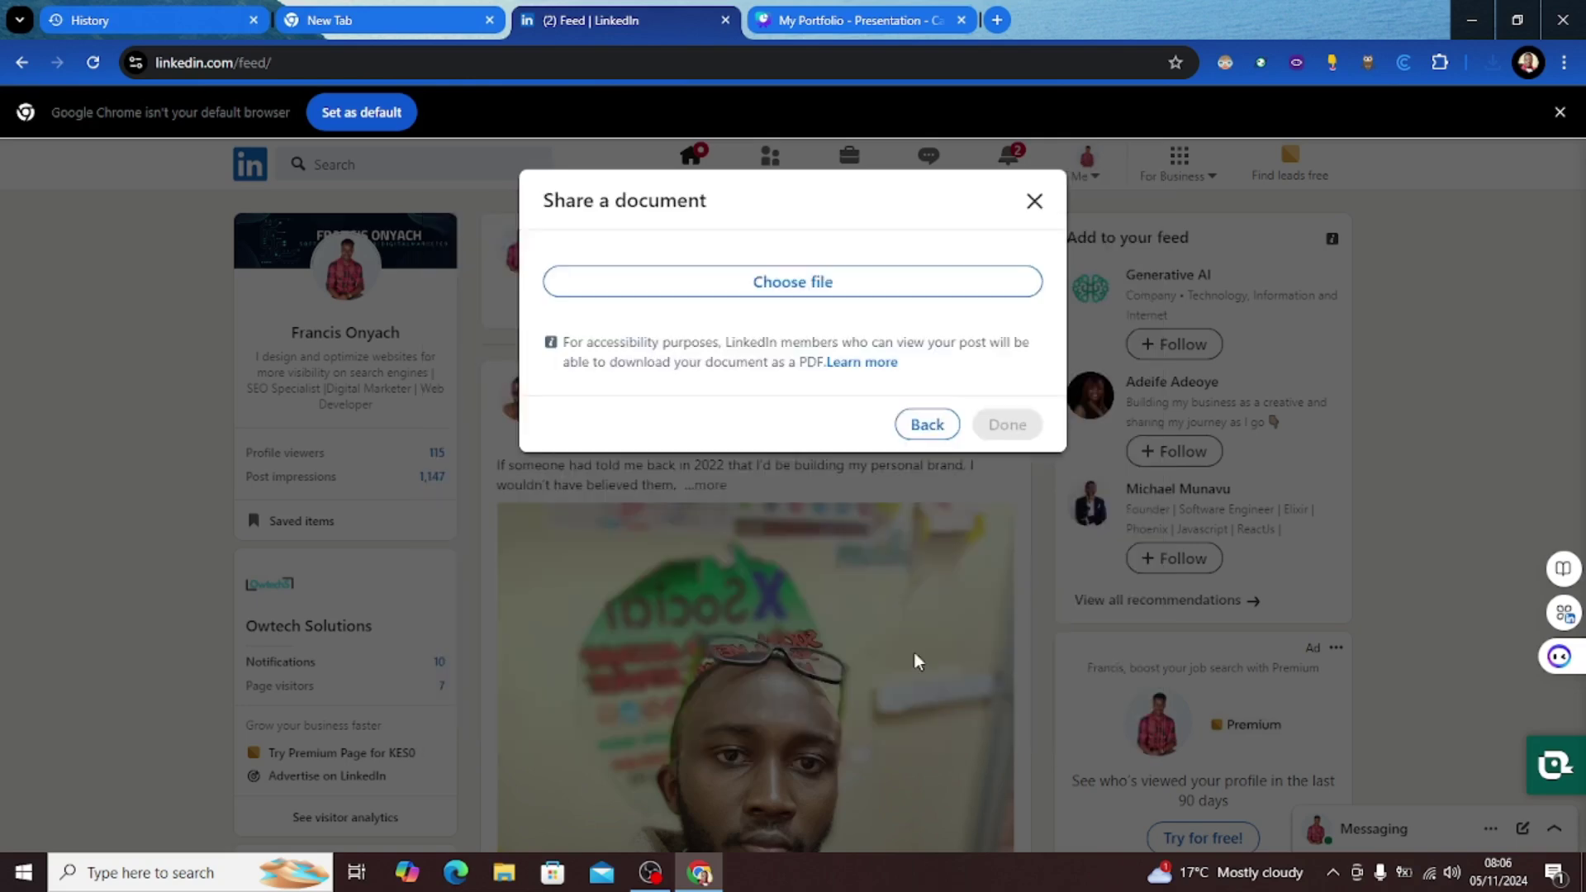
pyautogui.click(788, 281)
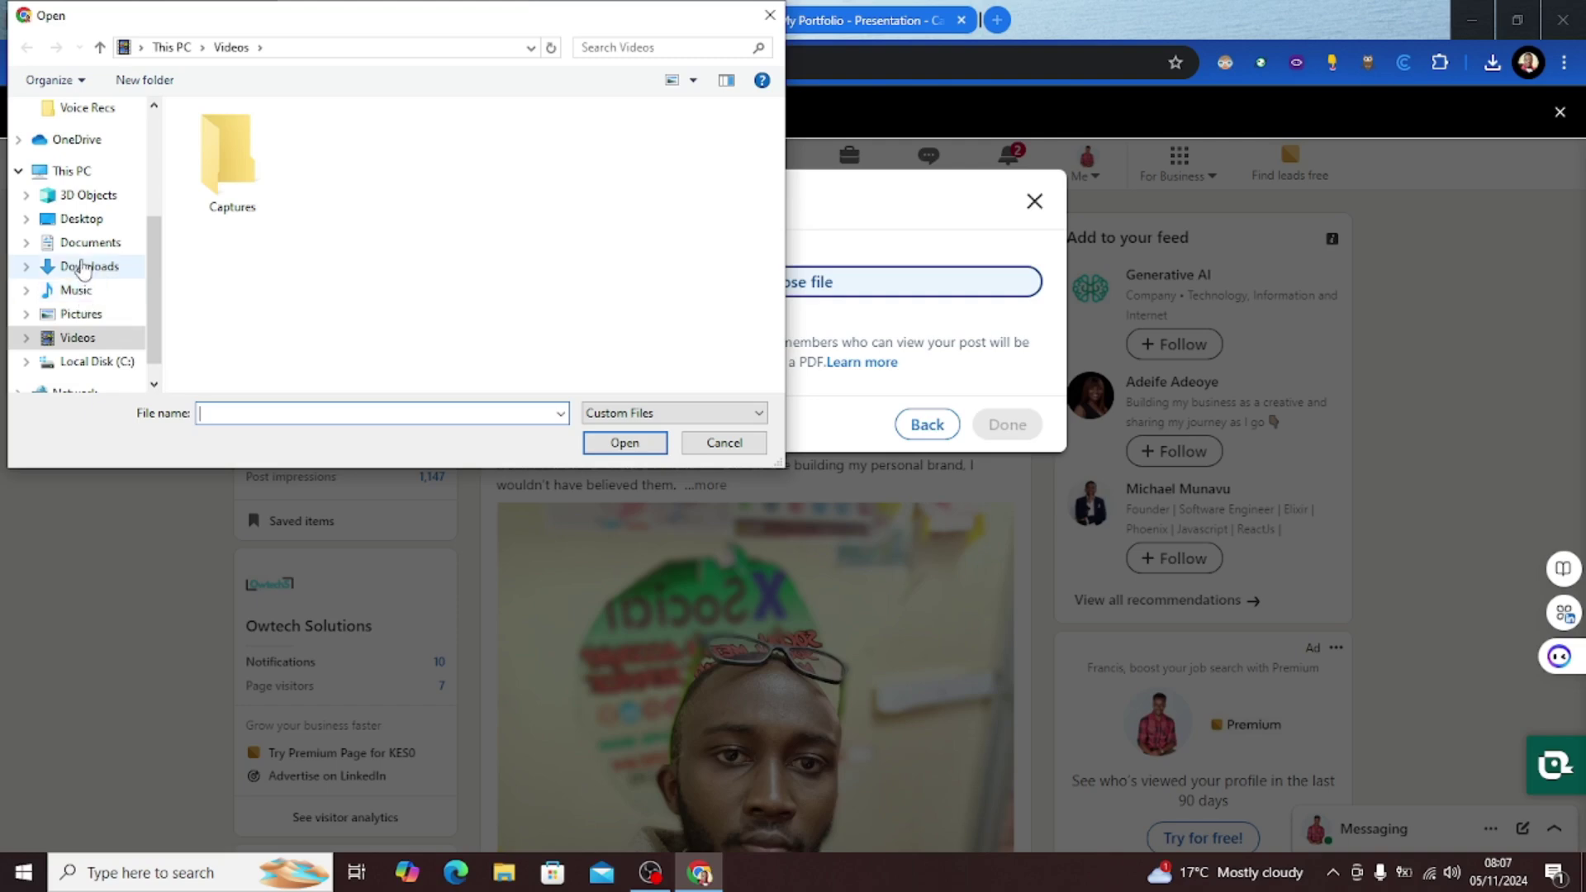
pyautogui.click(83, 267)
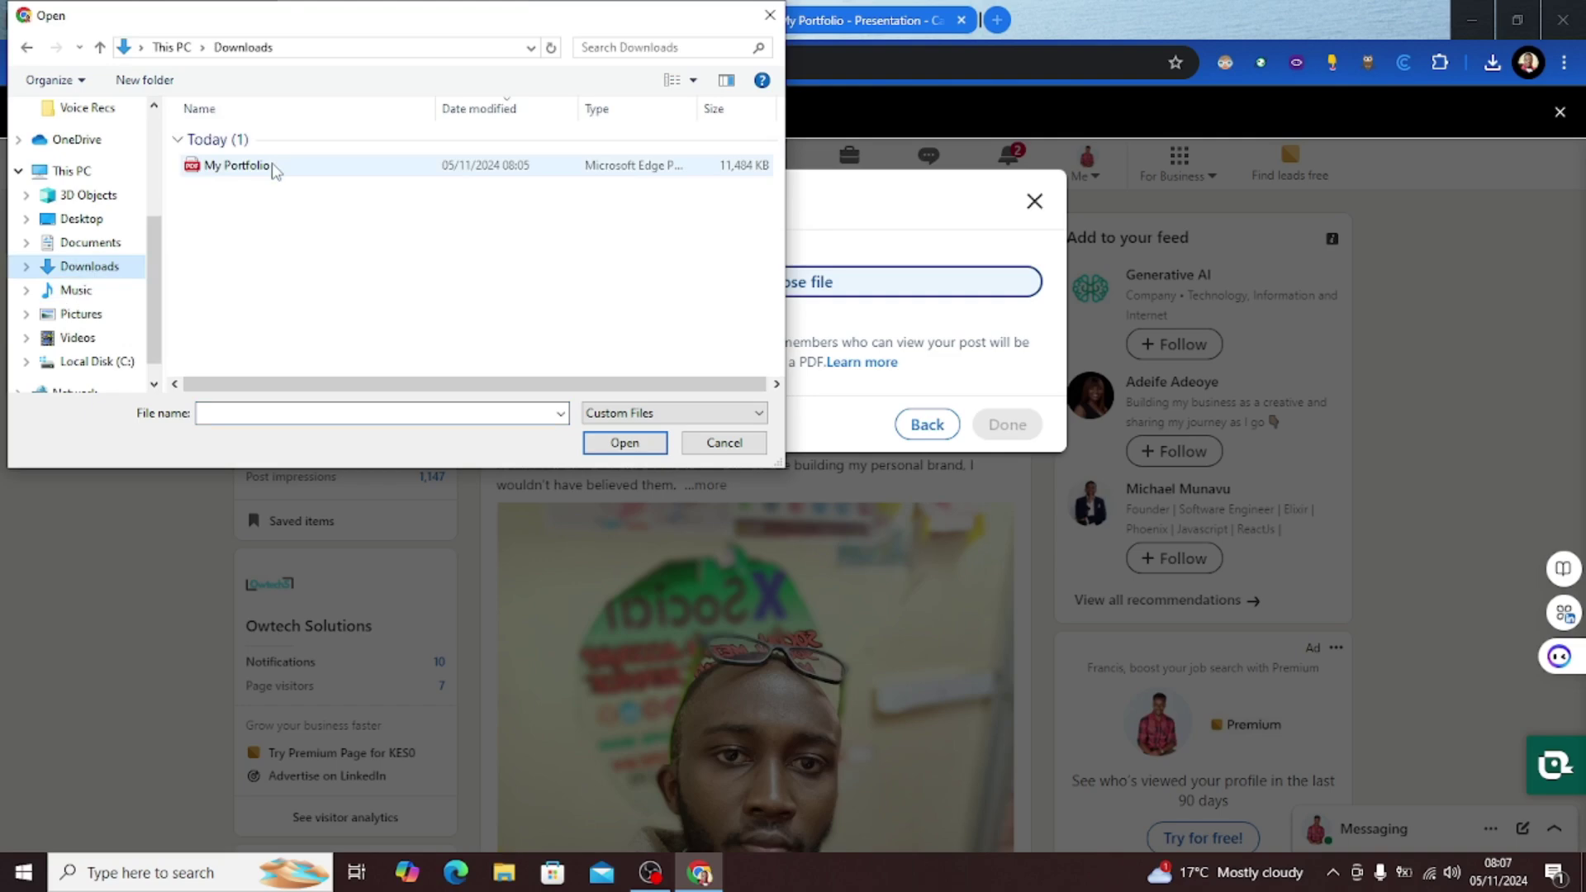
pyautogui.click(240, 166)
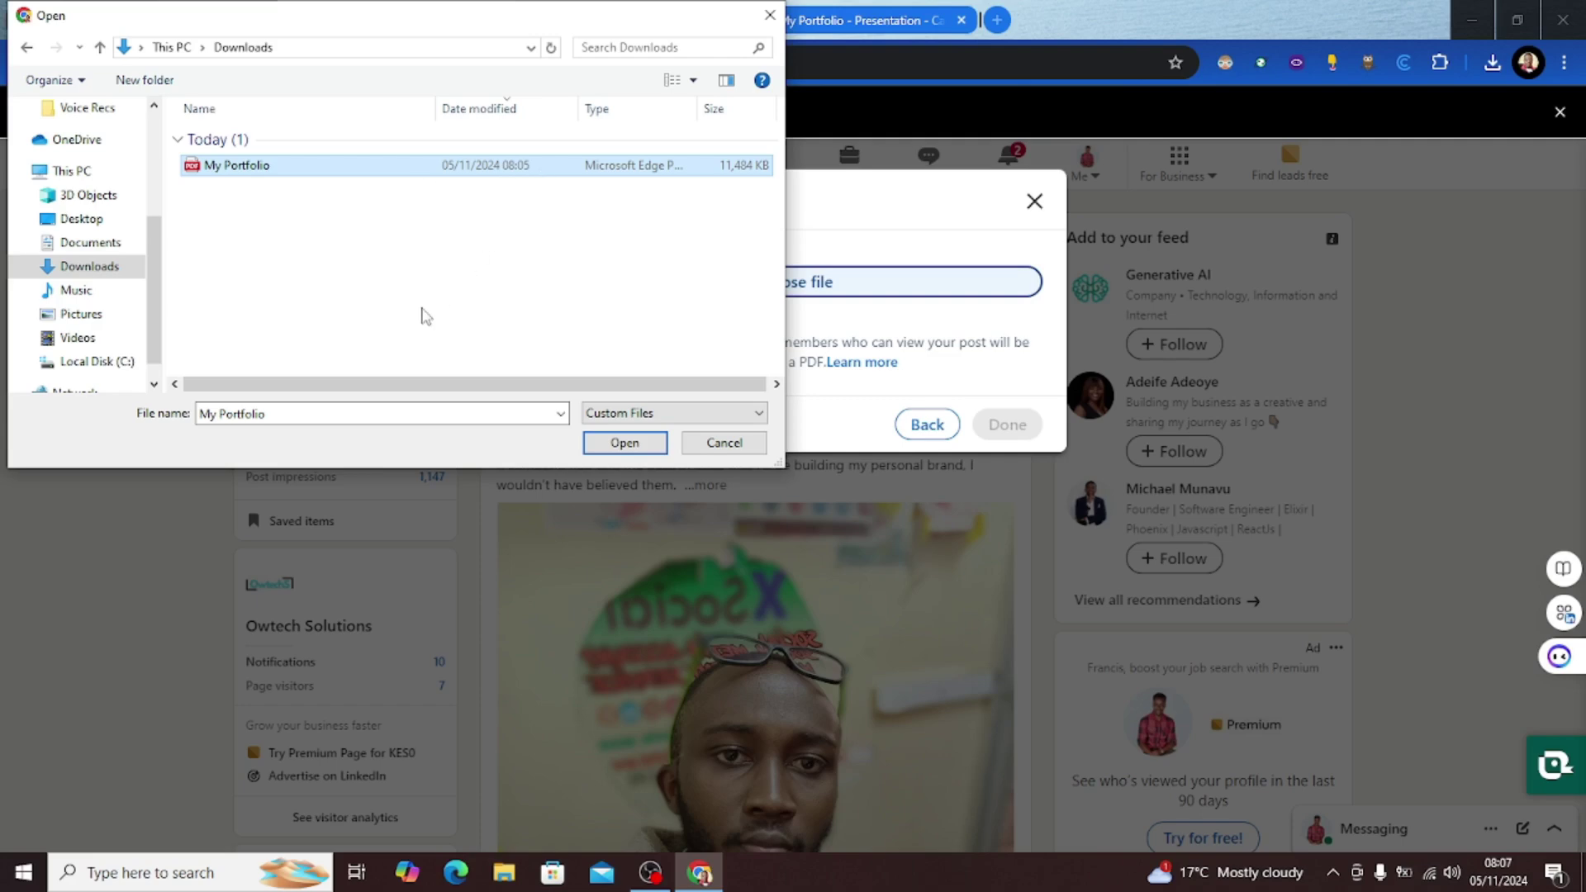
pyautogui.click(616, 444)
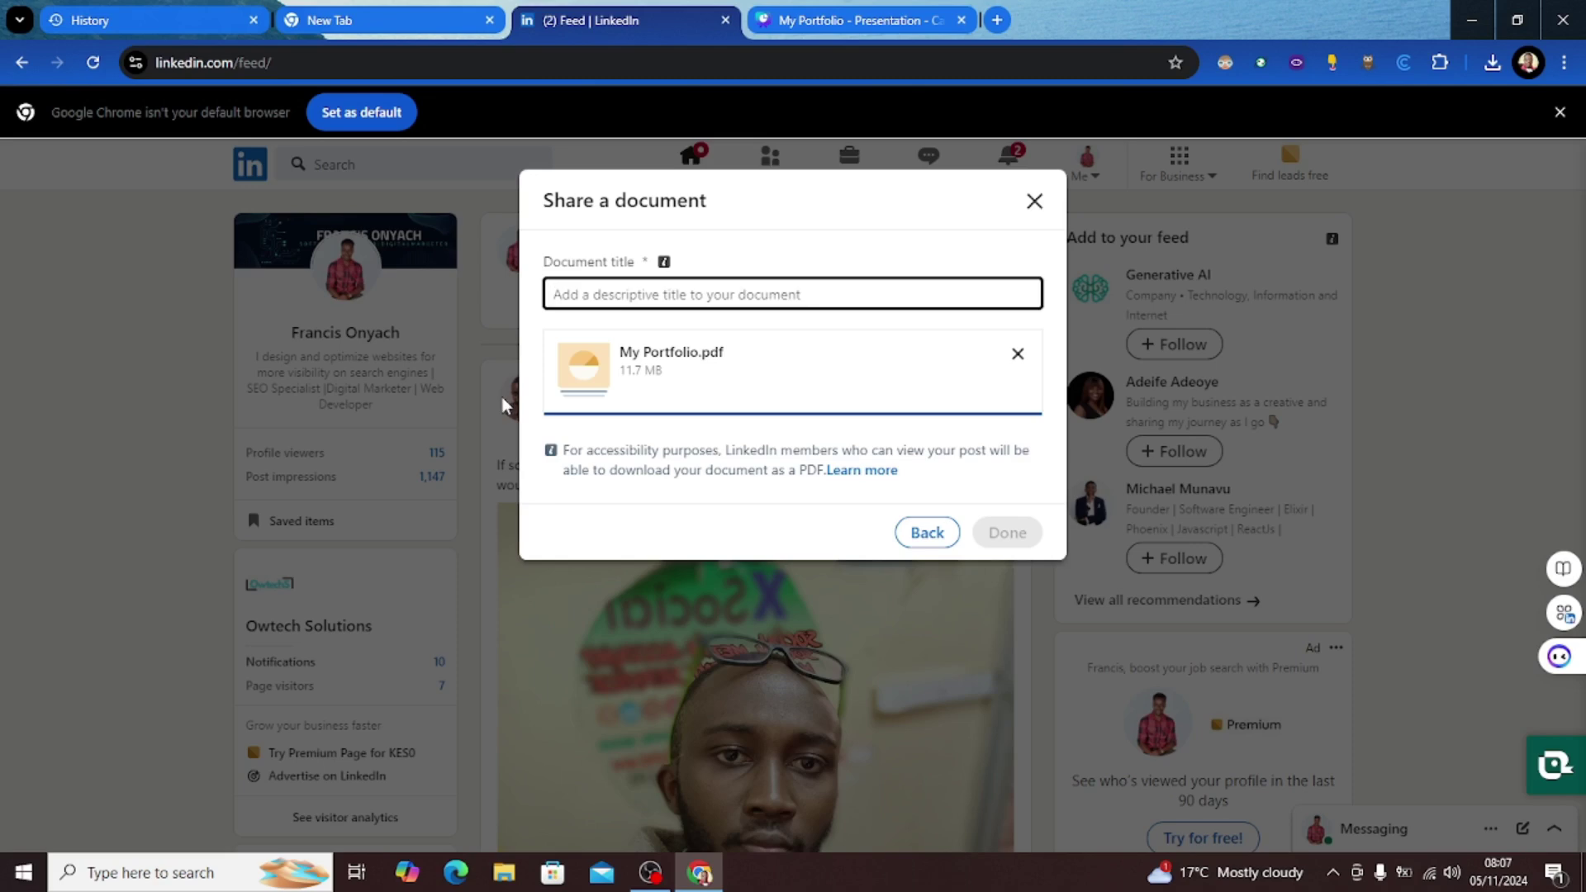
pyautogui.write('test ')
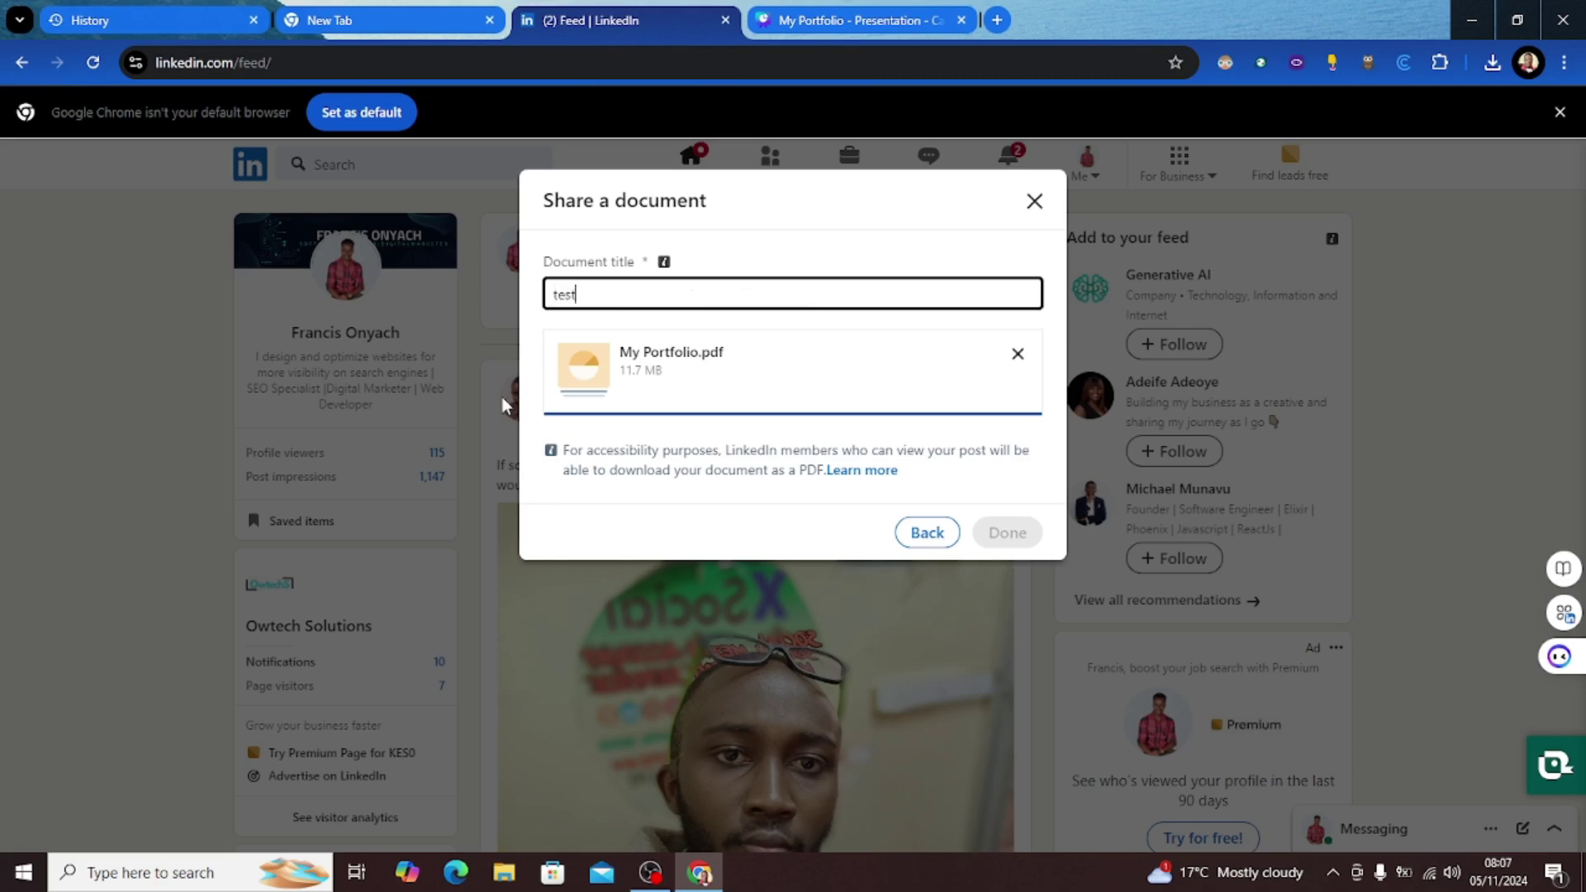
pyautogui.write('desc')
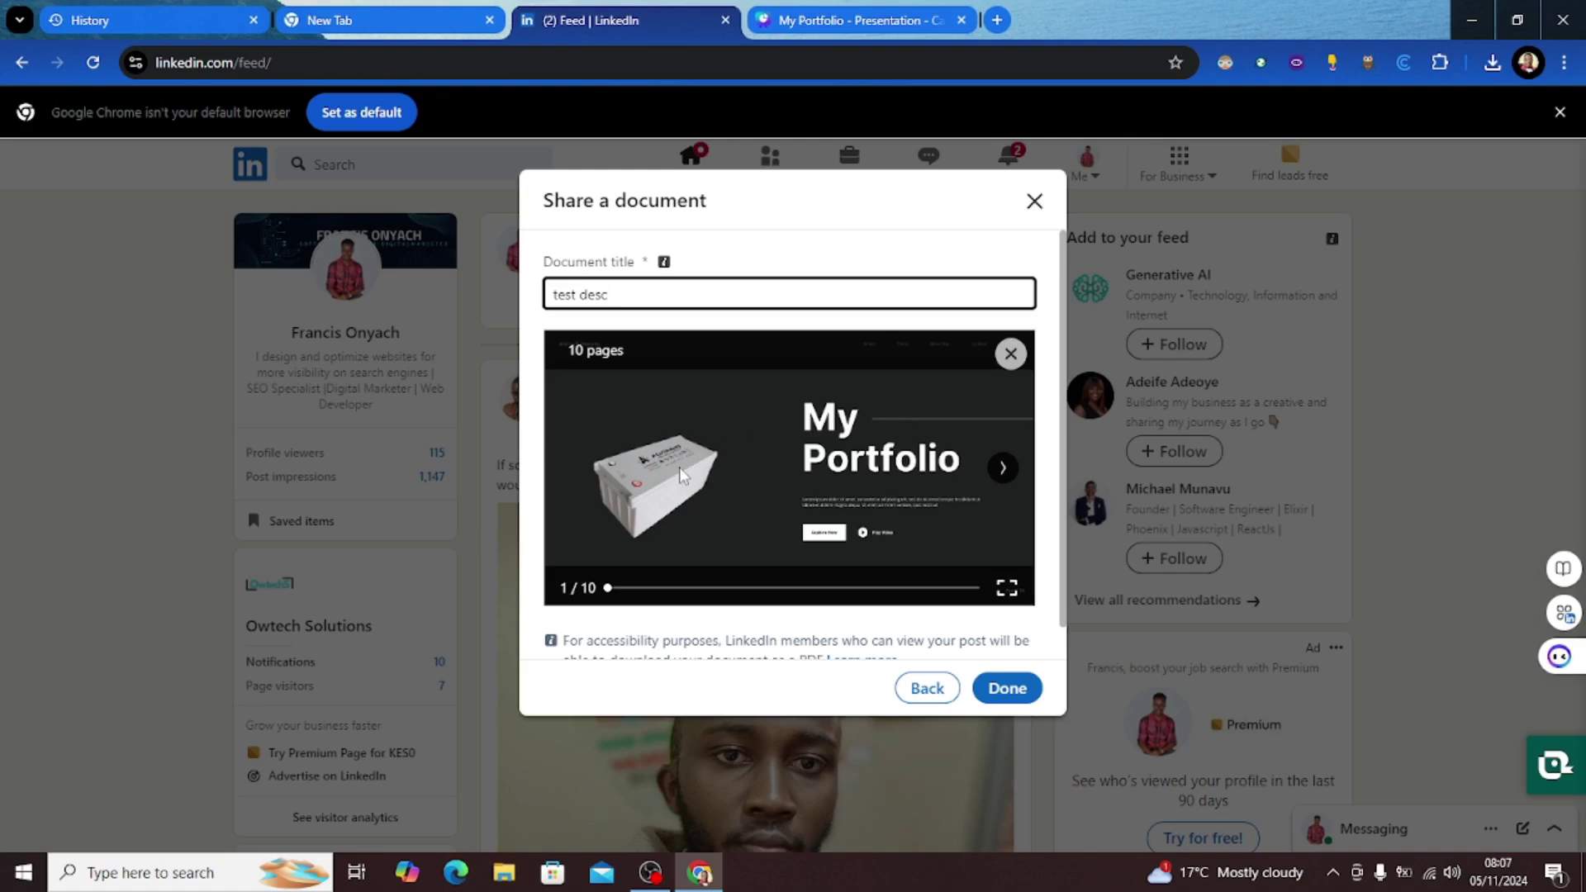
# - Page forward through the attached document's preview to page 8 to check how the carousel slides look
pyautogui.click(1003, 470)
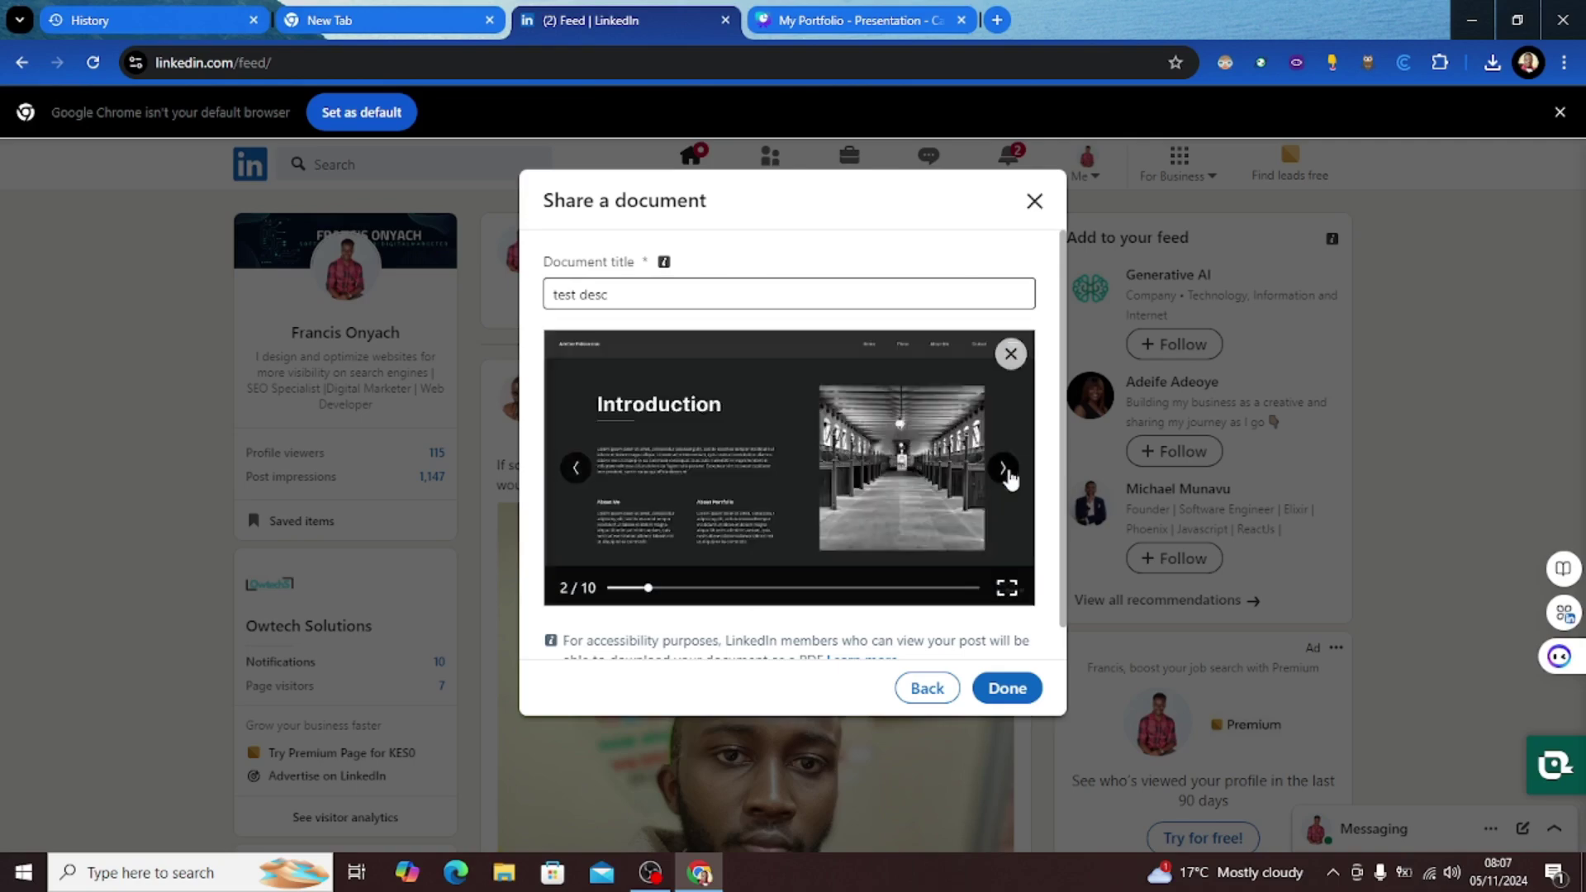
pyautogui.click(1005, 470)
pyautogui.click(1004, 470)
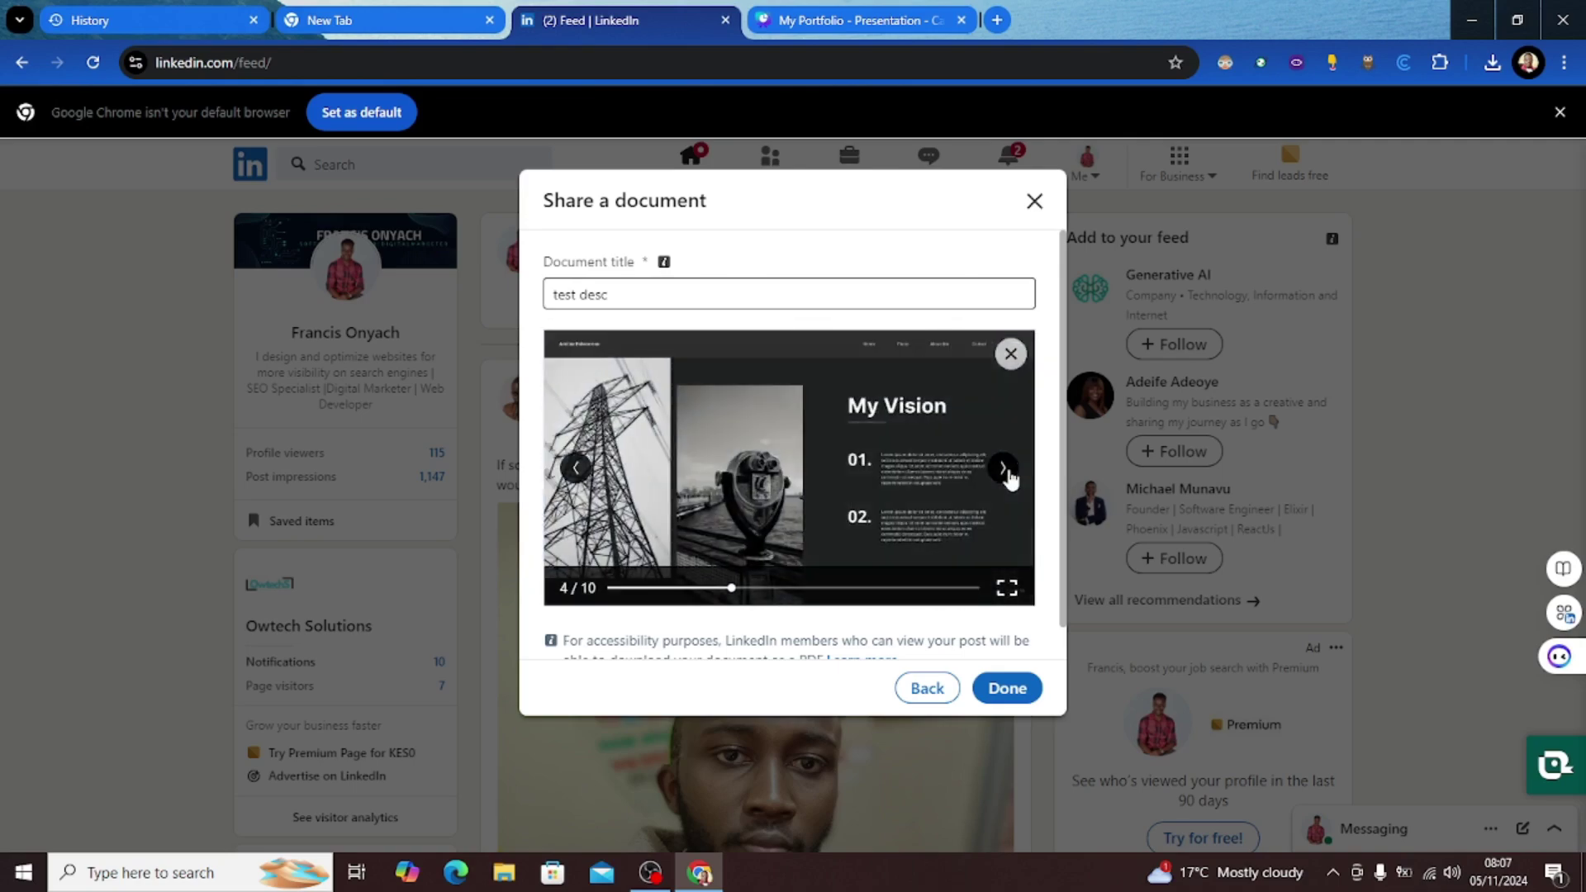
pyautogui.click(1005, 470)
pyautogui.click(1005, 469)
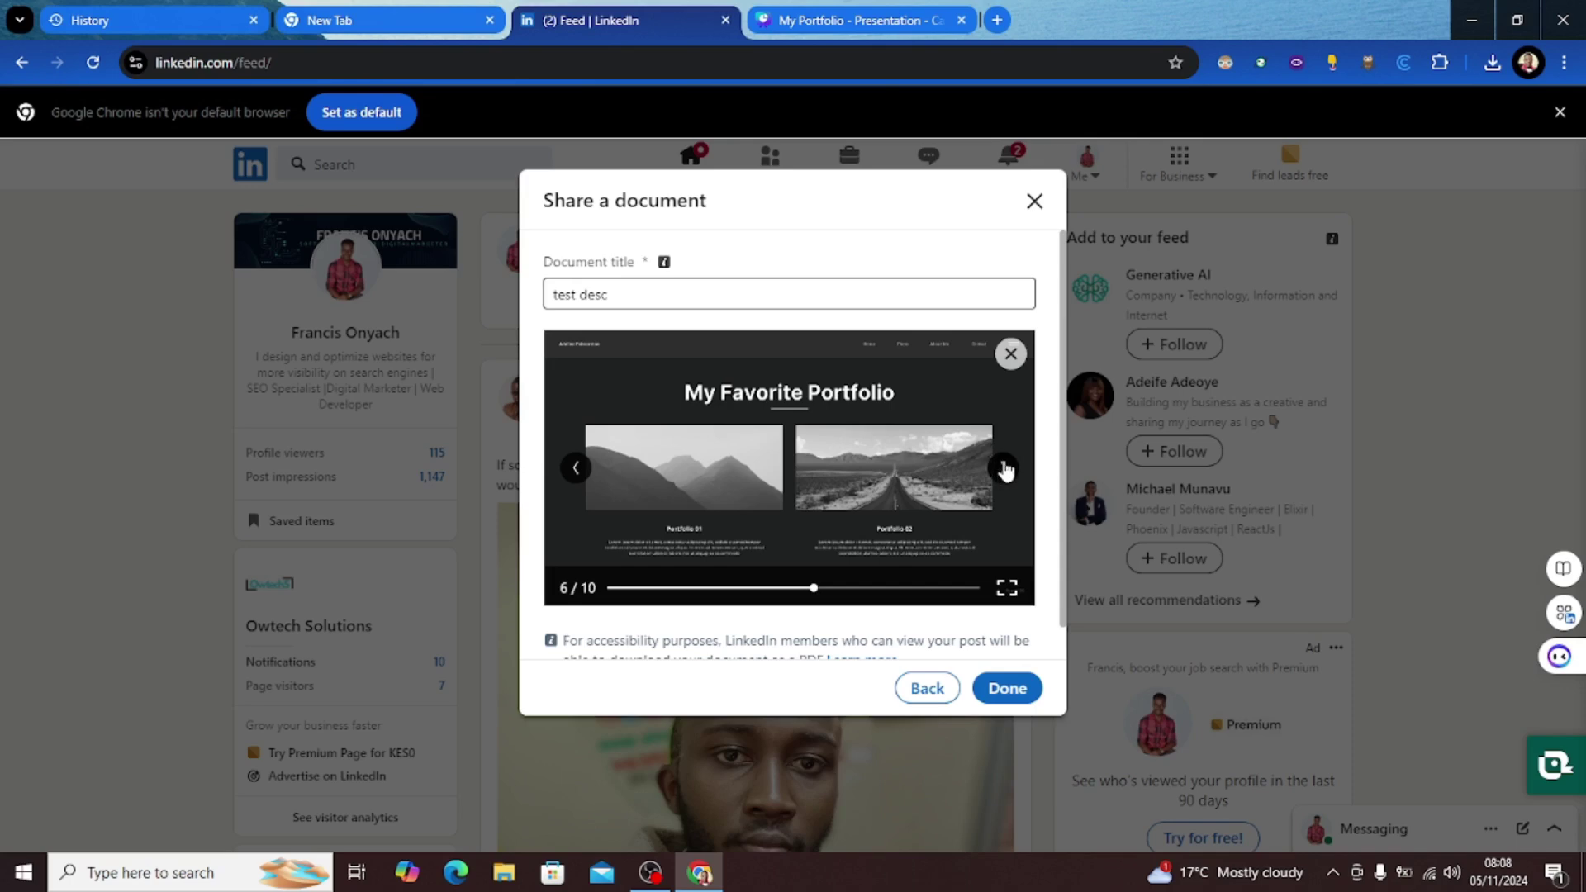
pyautogui.click(1003, 469)
pyautogui.click(1003, 469)
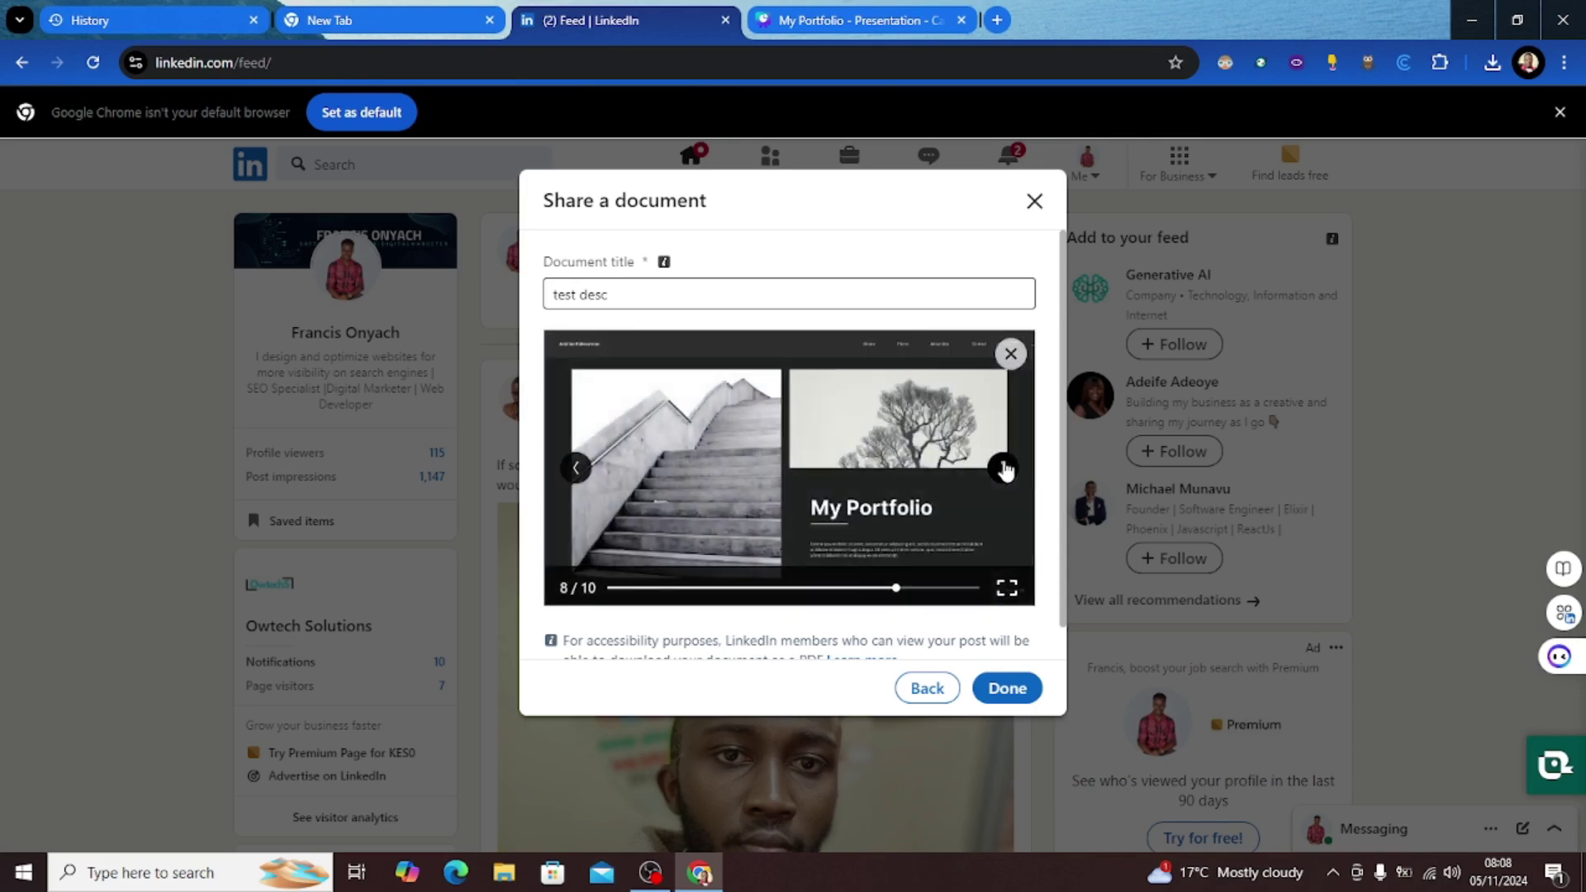